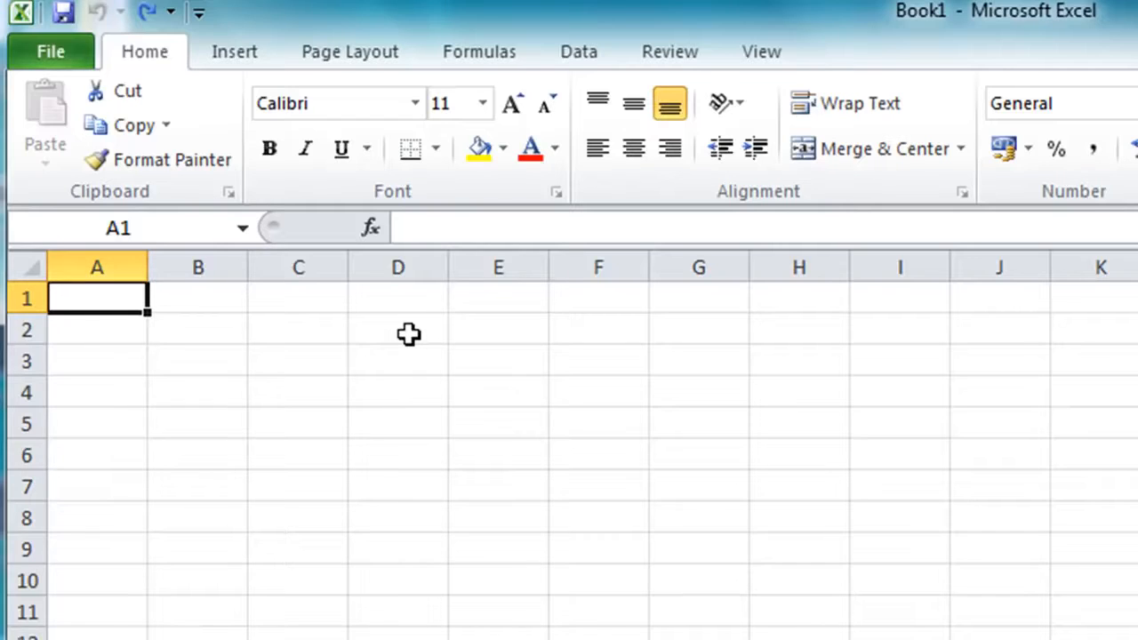
# Enter the title "ABC Doughnuts Limited - Best Sellers" in cell A1
pyautogui.write('A')
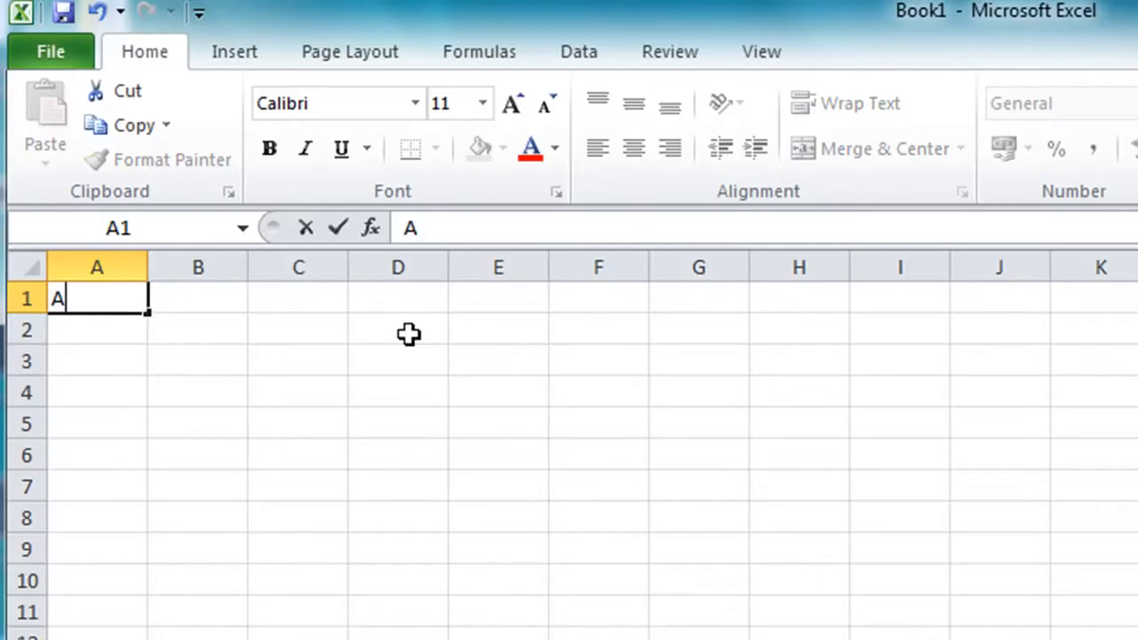
pyautogui.write('BC Doughnuts')
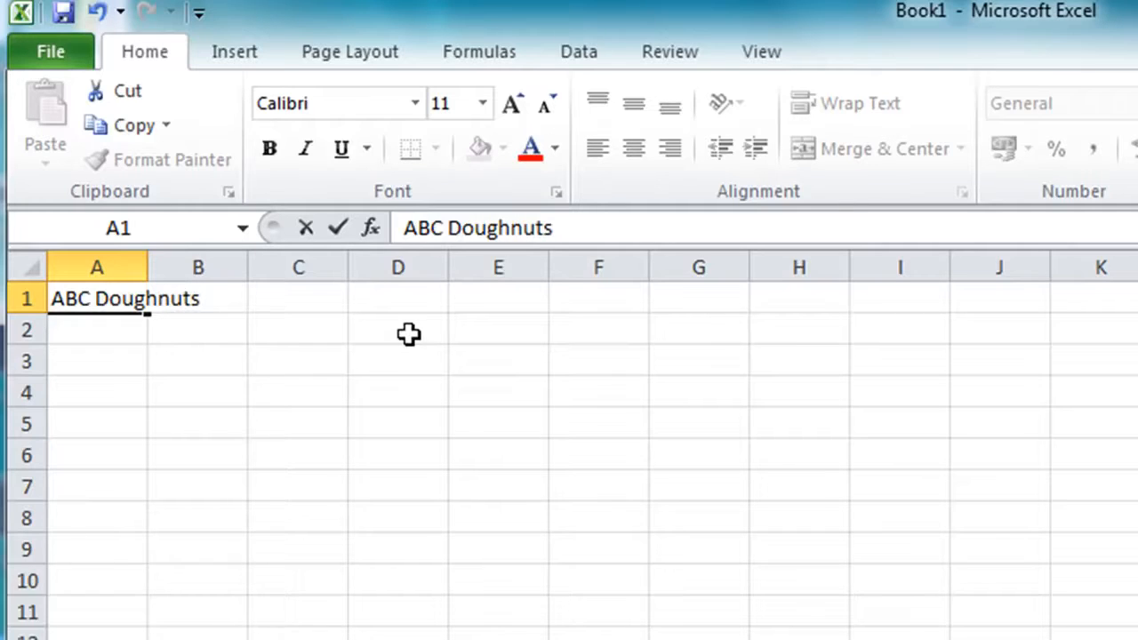
pyautogui.write(' Limited - ')
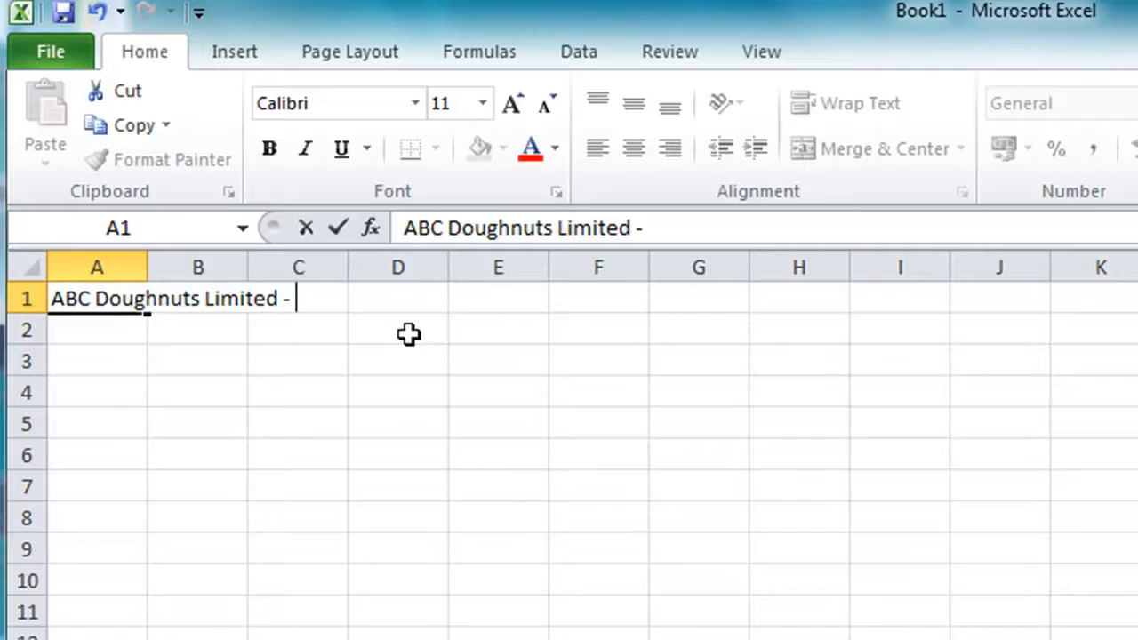
pyautogui.write('Best')
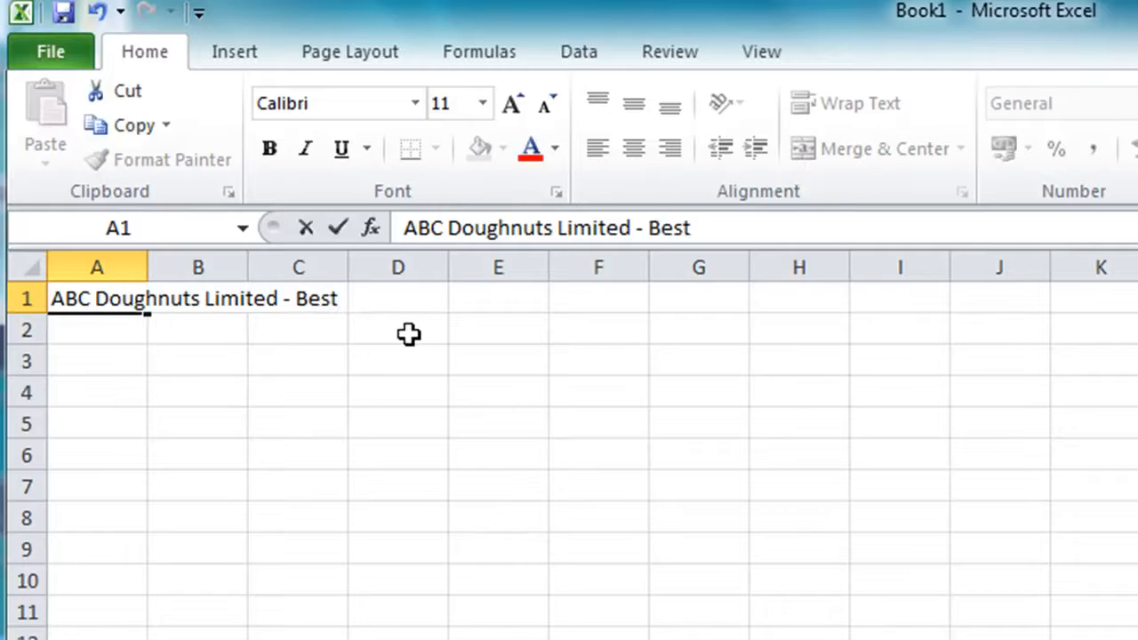
pyautogui.write(' Sellers')
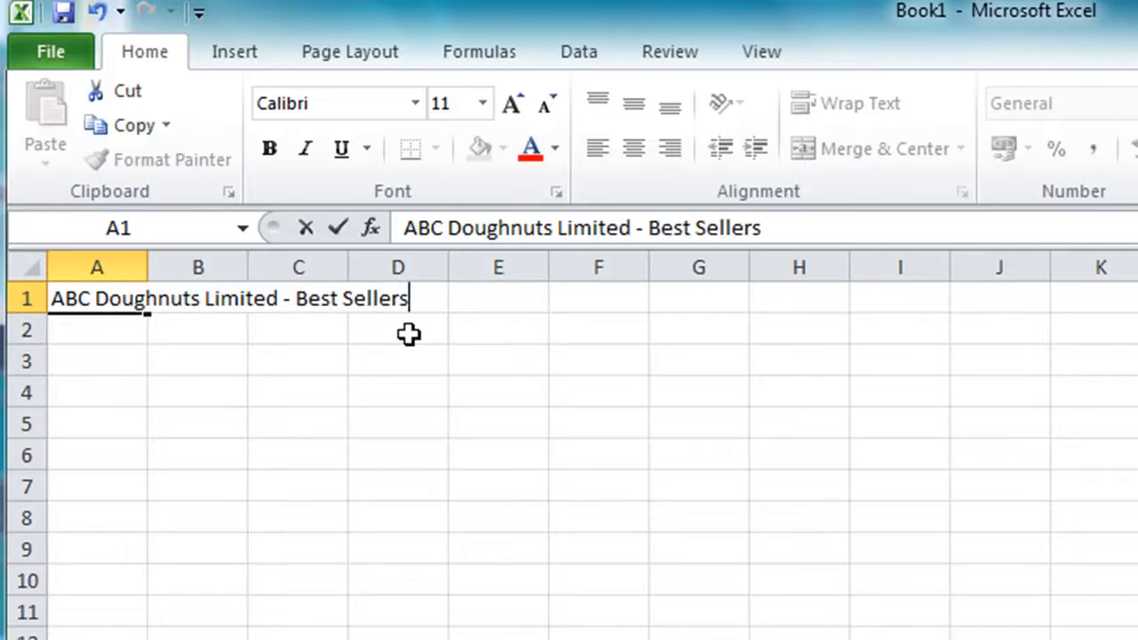
pyautogui.press('Return')
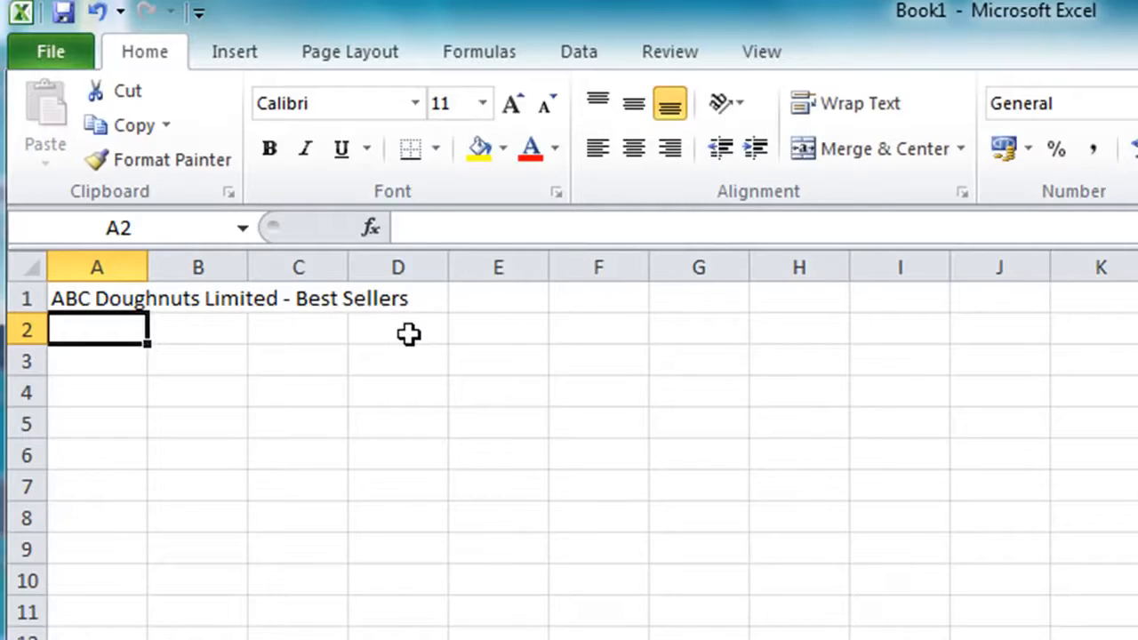
# Enter January in cell B2 and fill the month series across to March in D2
pyautogui.press('Right')
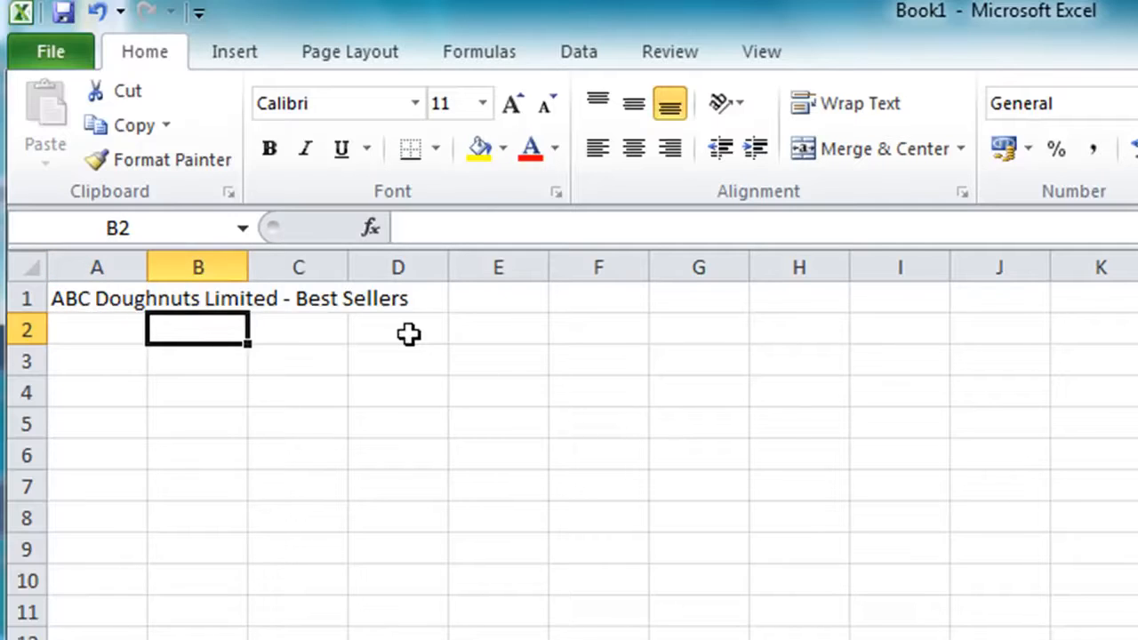
pyautogui.write('January')
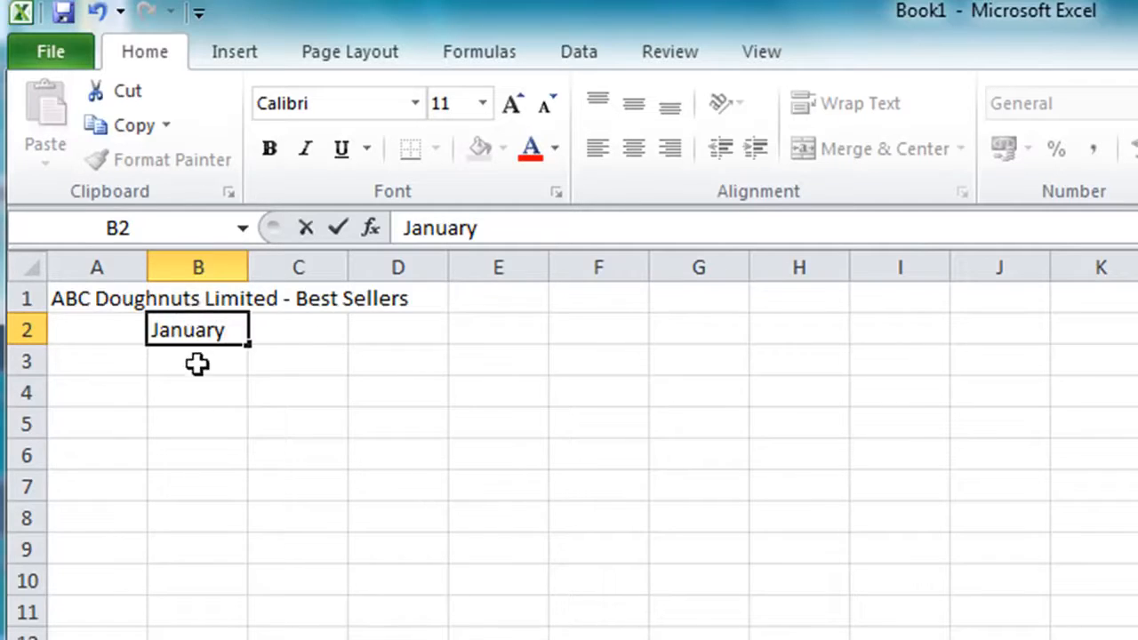
pyautogui.click(252, 351)
pyautogui.moveTo(253, 350); pyautogui.dragTo(436, 348)
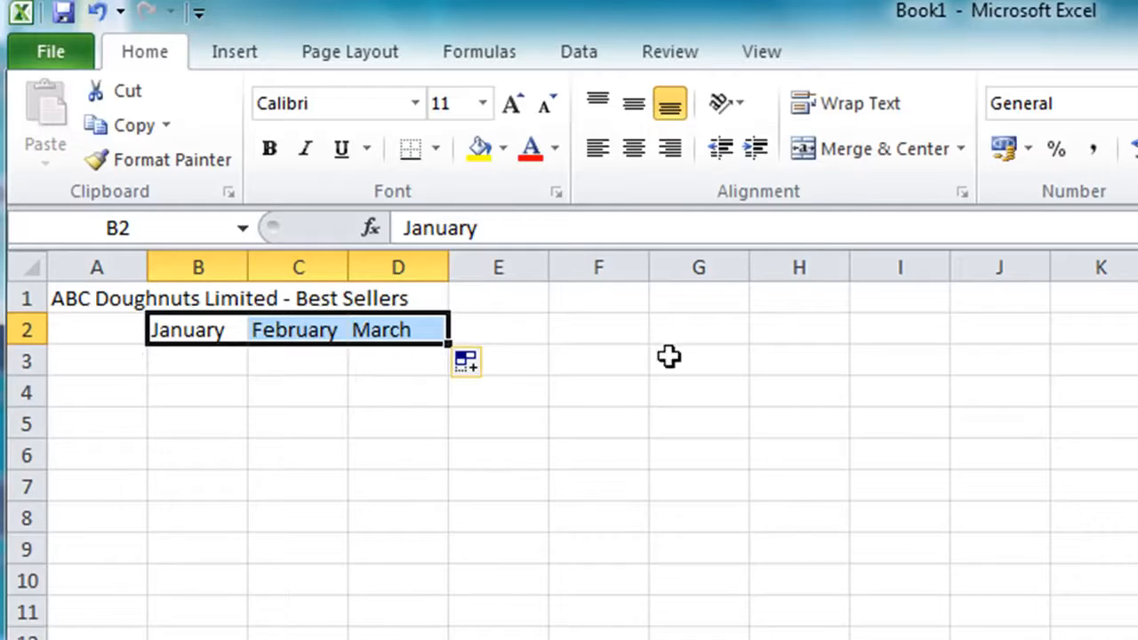
# Enter the row labels Jam, Custard and Chocolate in cells A3 to A5
pyautogui.click(103, 357)
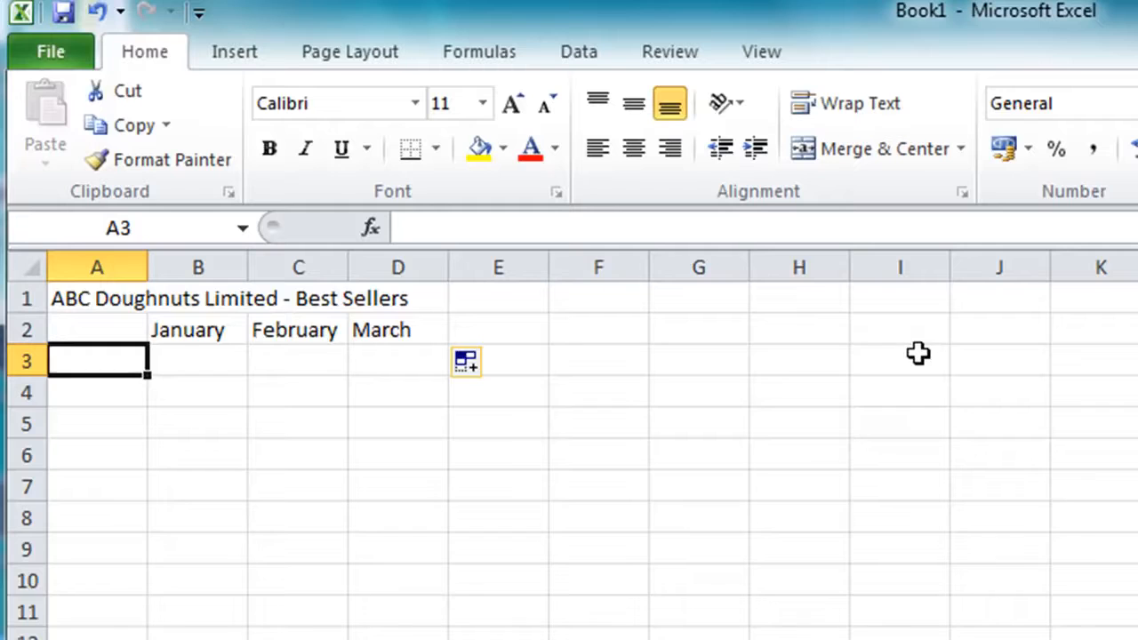
pyautogui.write('Jam')
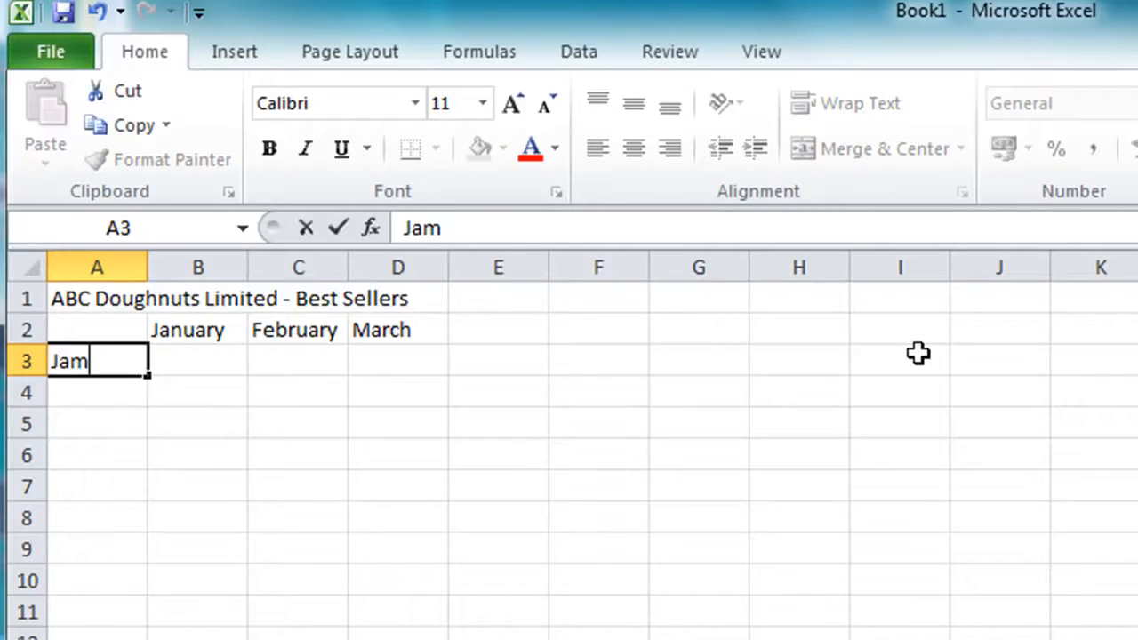
pyautogui.press('Return')
pyautogui.write('Custard')
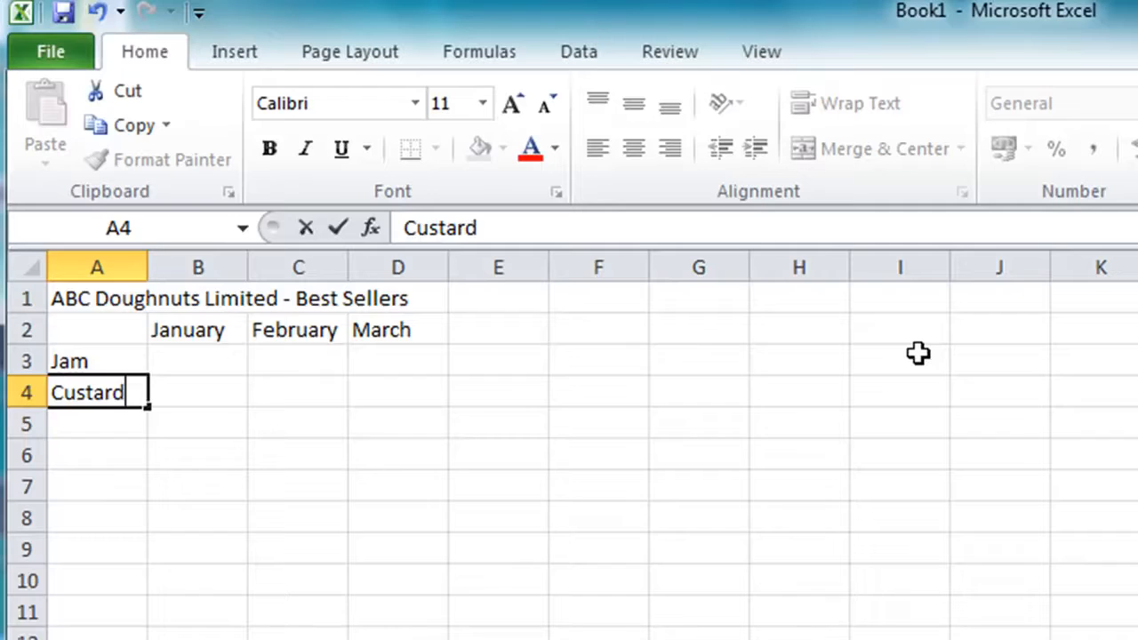
pyautogui.press('Return')
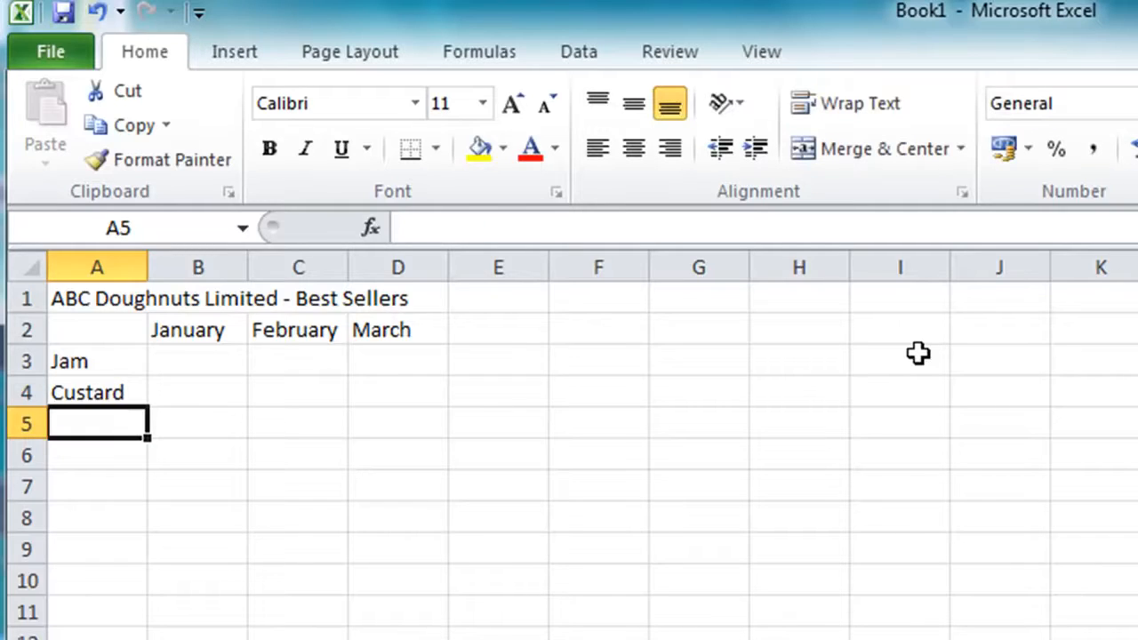
pyautogui.write('Chocolate')
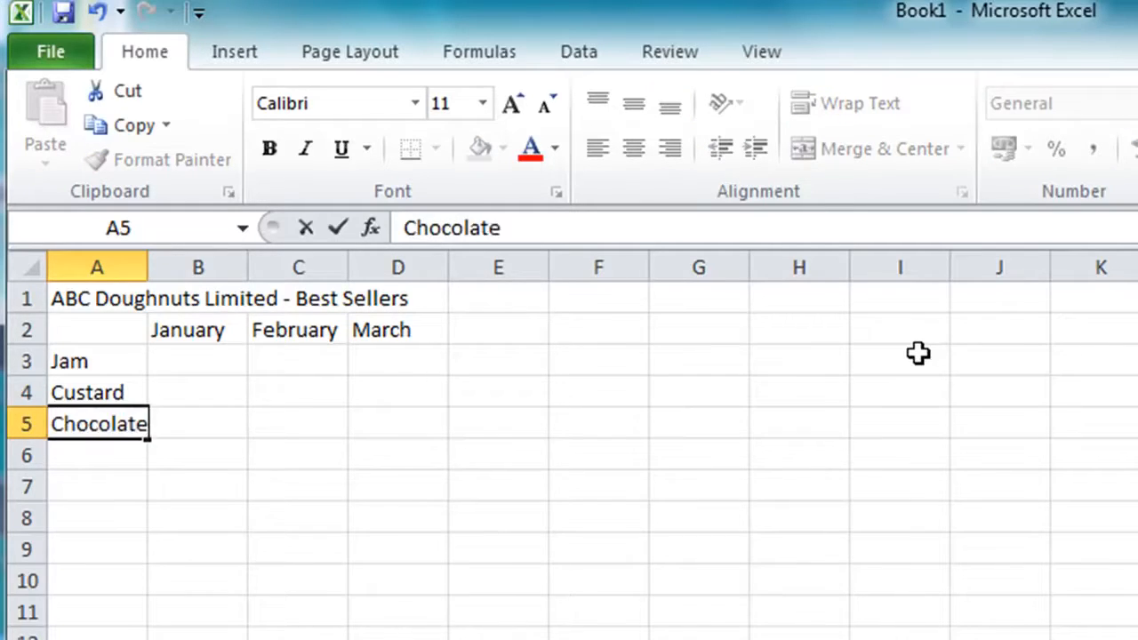
pyautogui.press('Return')
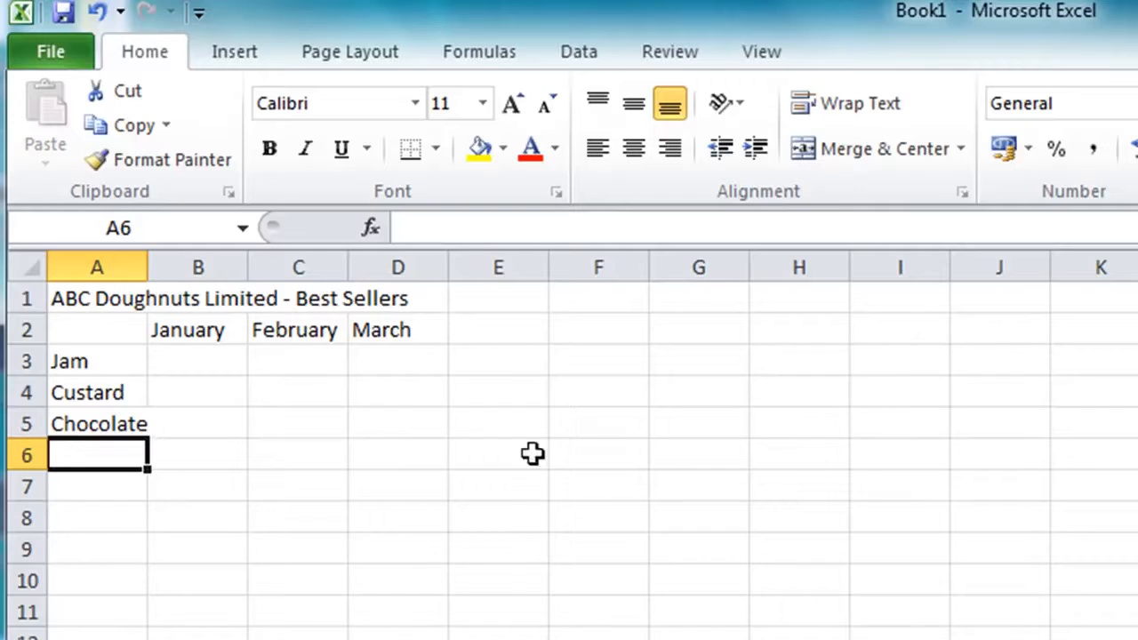
# Enter the Jam sales 100, 150 and 195 for January to March in B3:D3
pyautogui.click(201, 359)
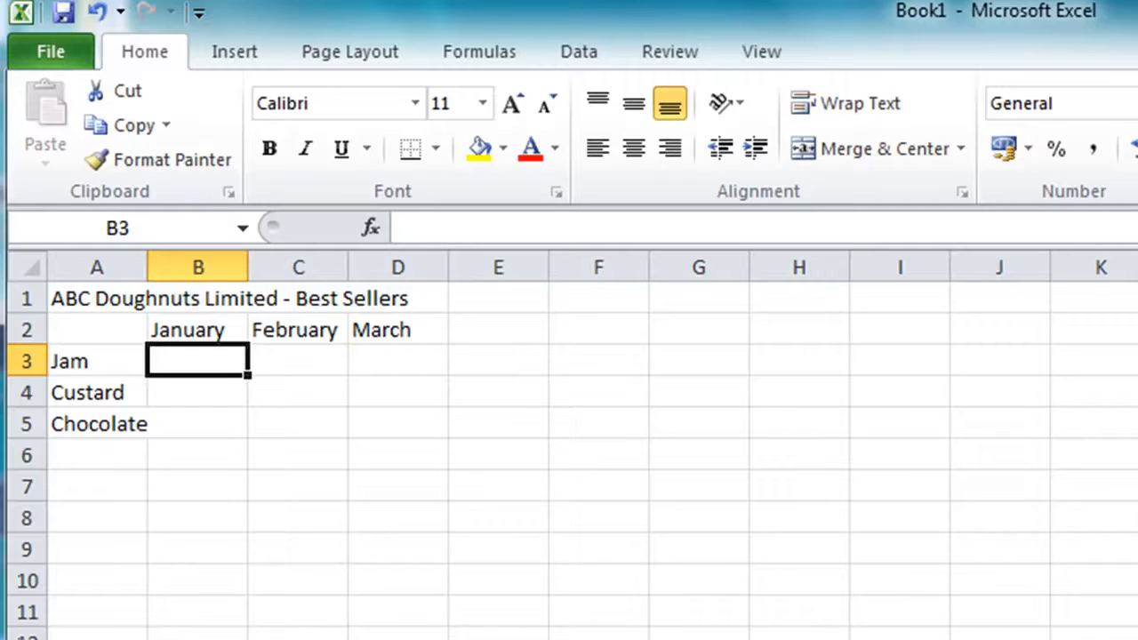
pyautogui.write('100')
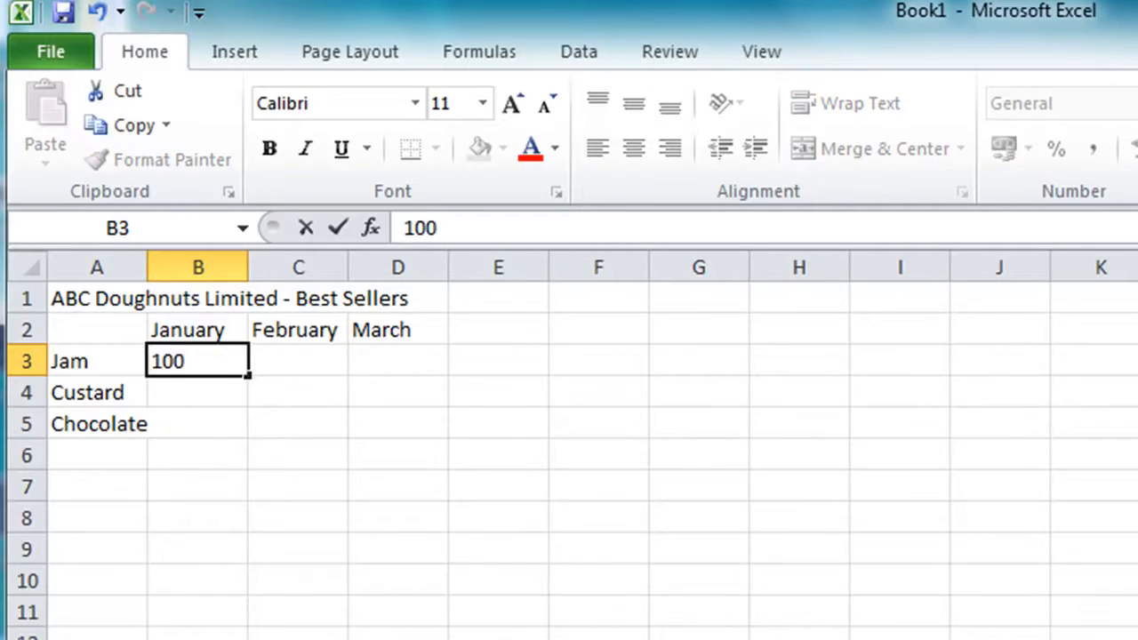
pyautogui.press('Tab')
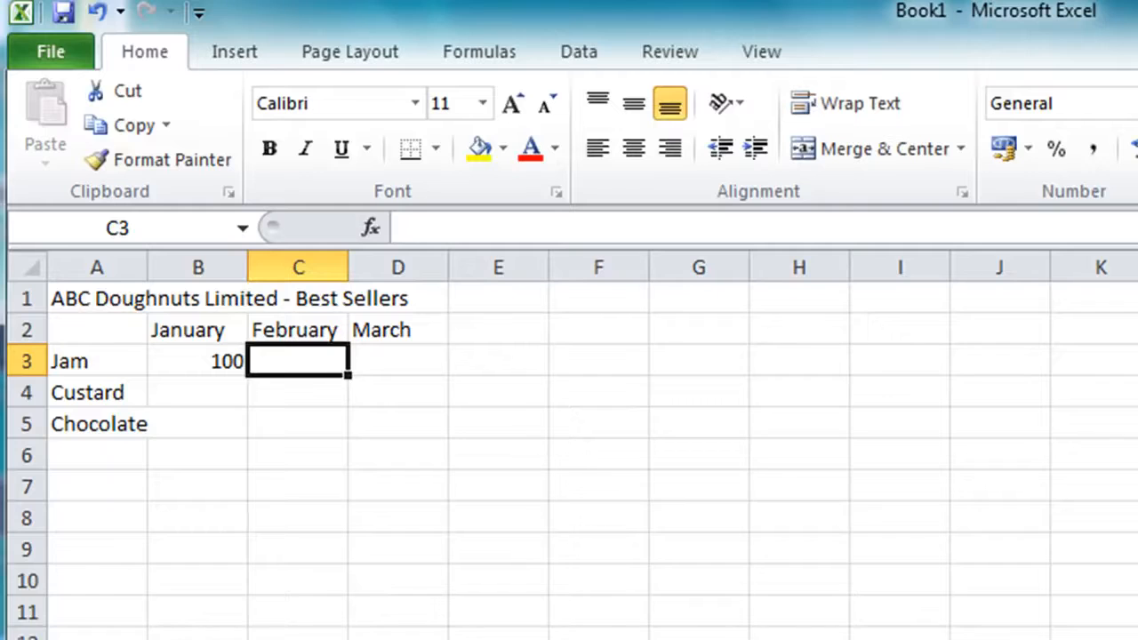
pyautogui.write('150')
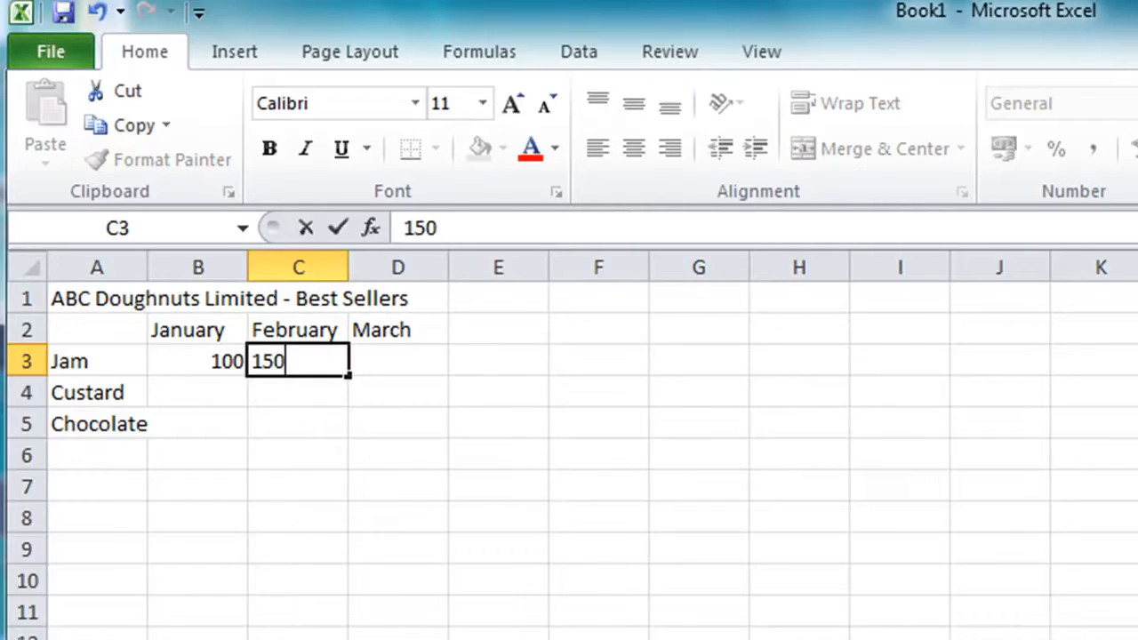
pyautogui.press('Tab')
pyautogui.write('195')
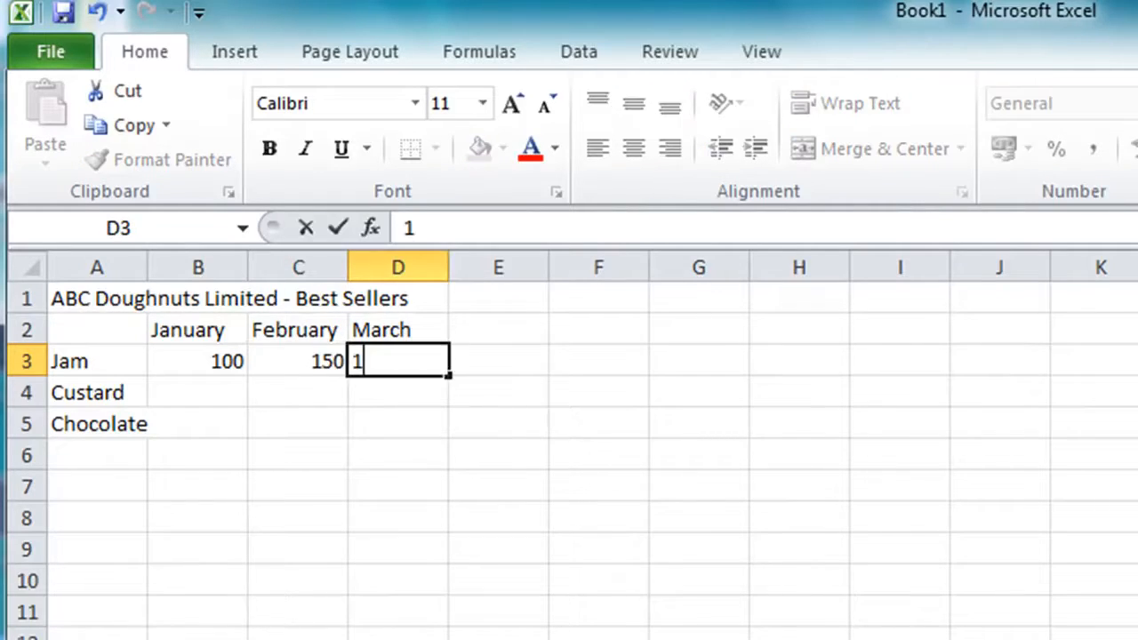
pyautogui.press('Return')
# Enter the Custard sales 150, 195 and 250 for January to March in B4:D4
pyautogui.press('Left')
pyautogui.press('Left')
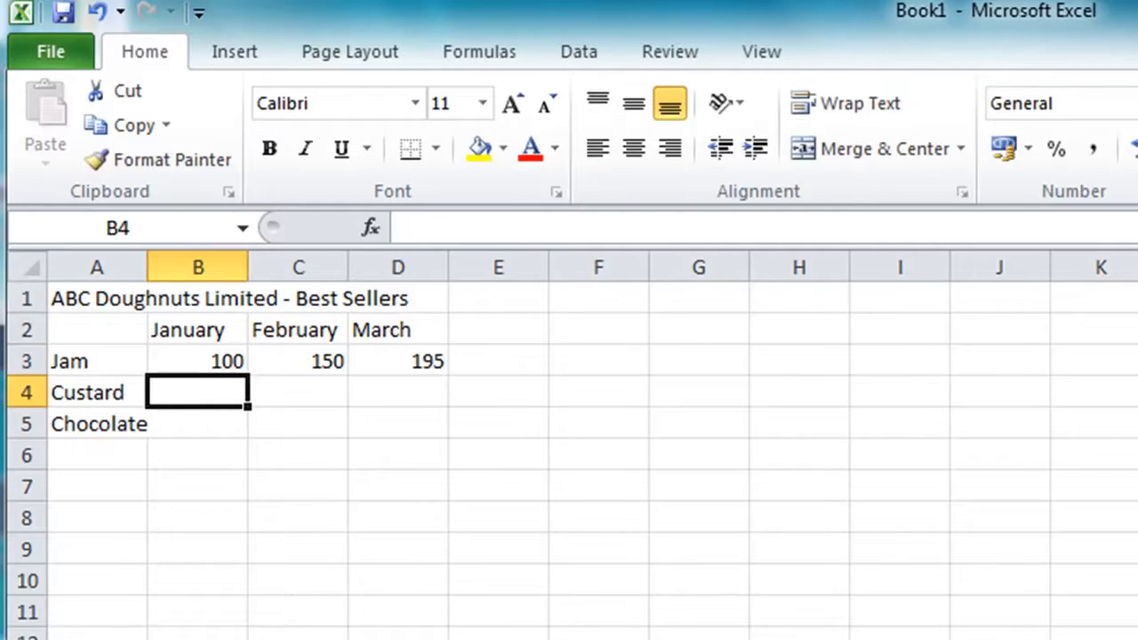
pyautogui.write('150')
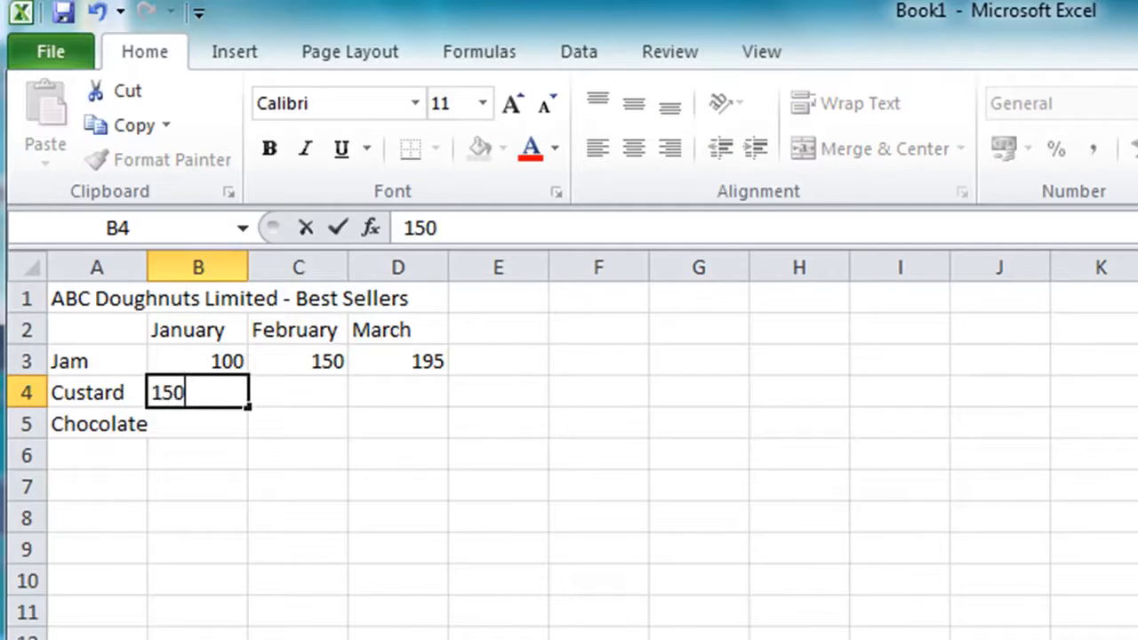
pyautogui.press('Tab')
pyautogui.write('195')
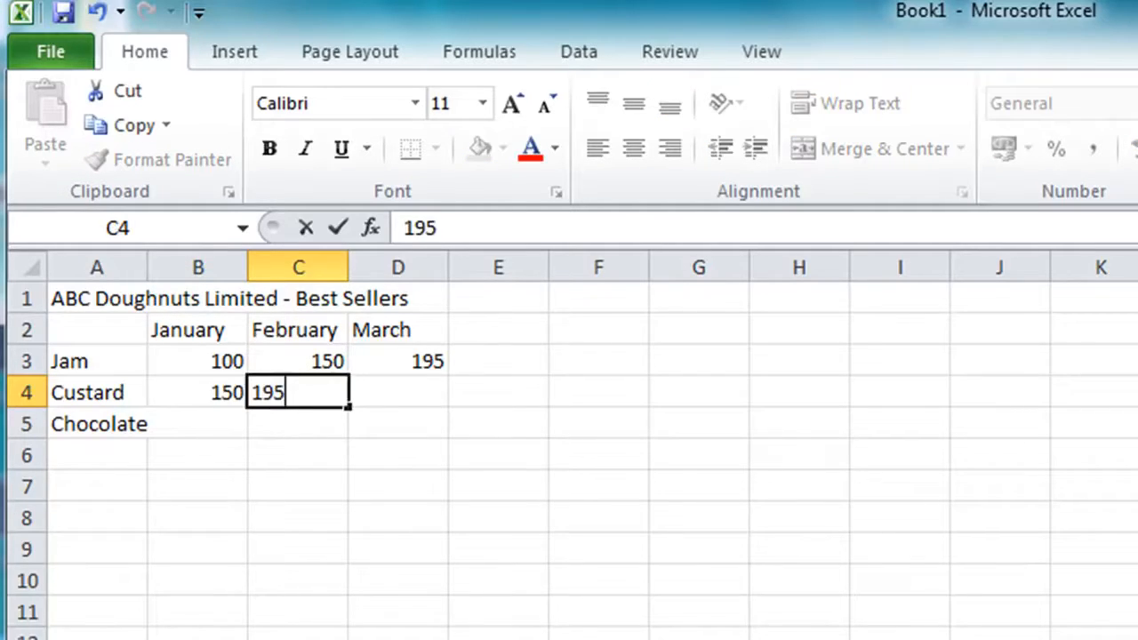
pyautogui.press('Tab')
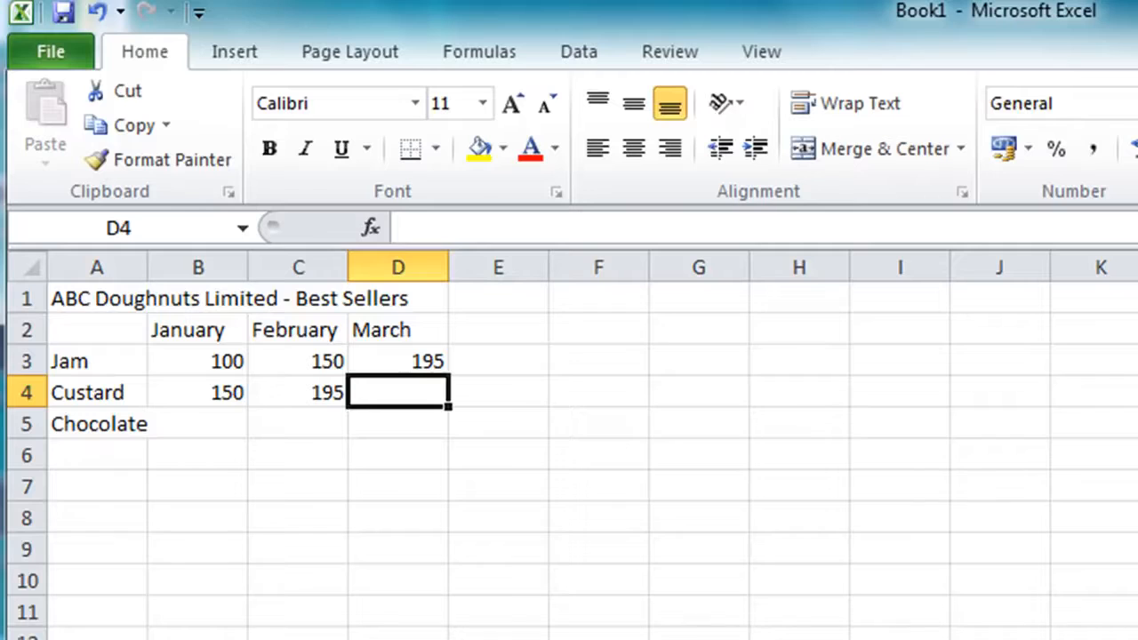
pyautogui.write('250')
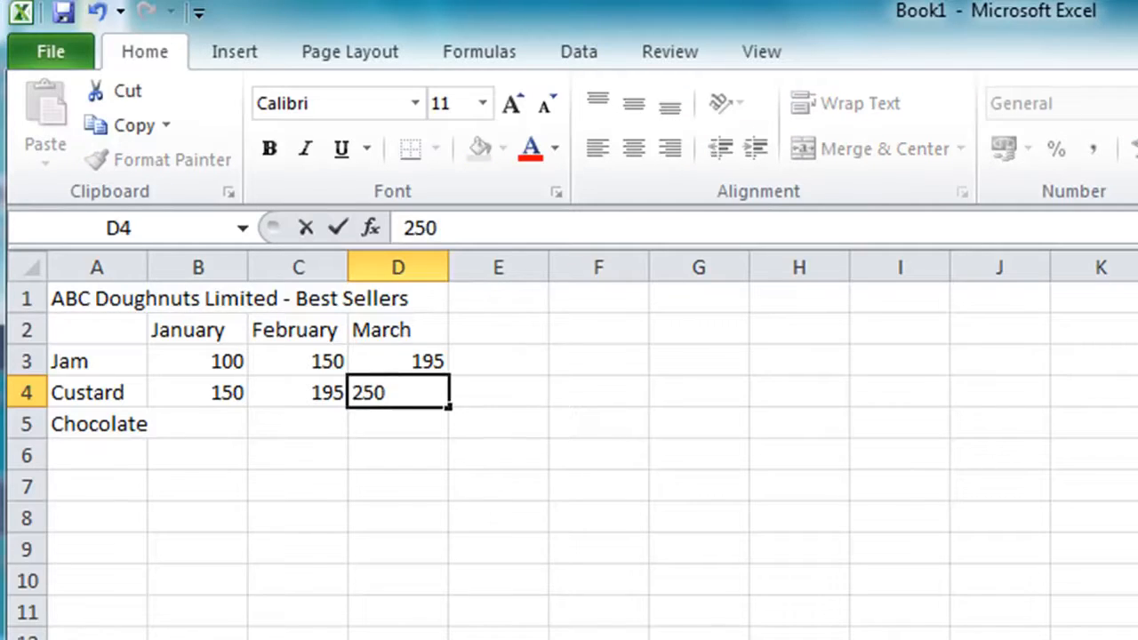
pyautogui.press('Down')
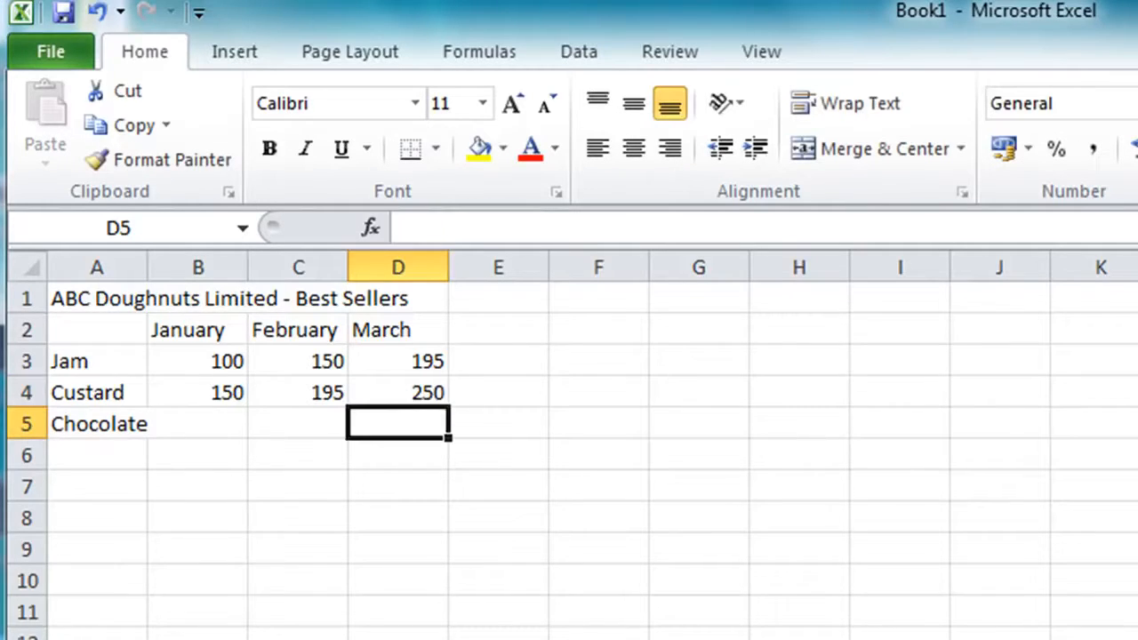
# Enter the Chocolate sales 175, 200 and 225 for January to March in B5:D5
pyautogui.press('Left')
pyautogui.press('Left')
pyautogui.write('175')
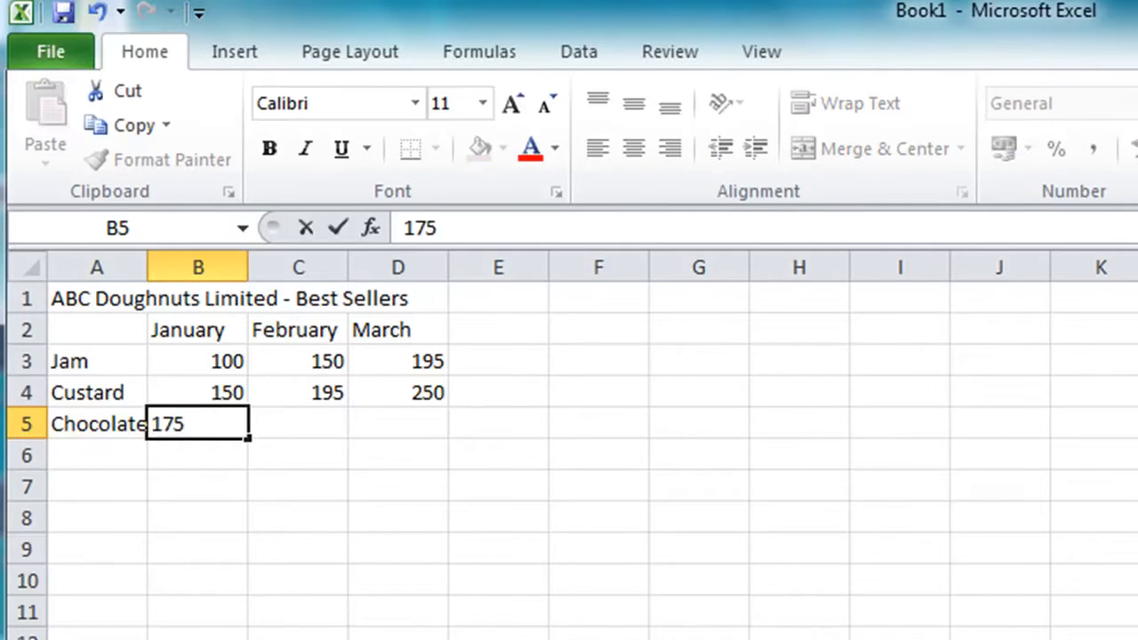
pyautogui.press('Right')
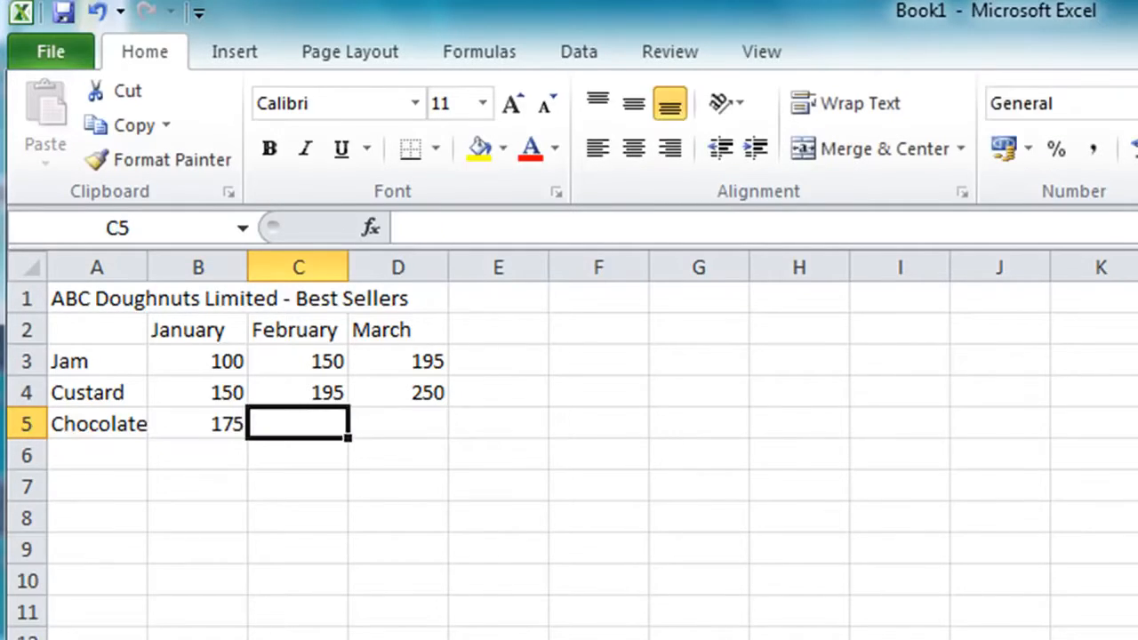
pyautogui.write('200')
pyautogui.press('Right')
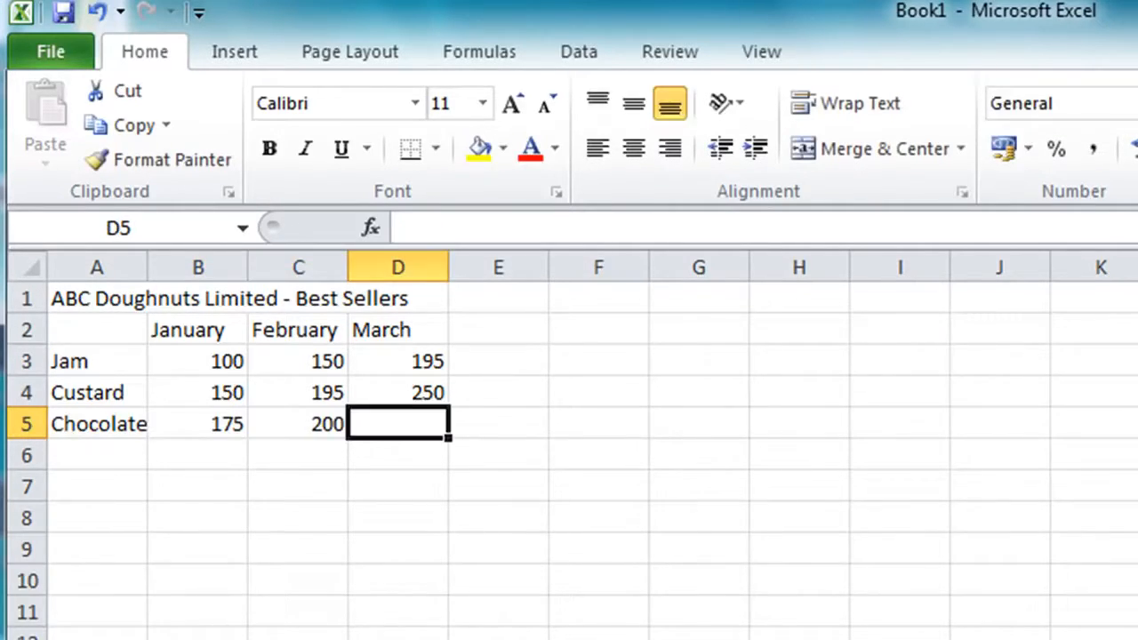
pyautogui.write('225')
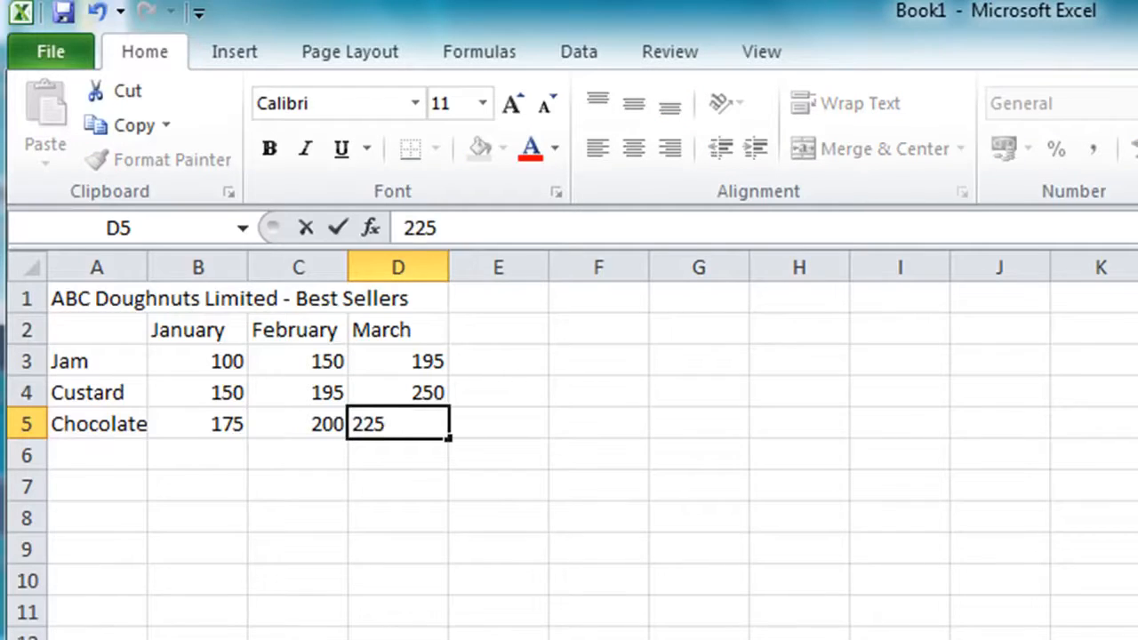
pyautogui.press('Return')
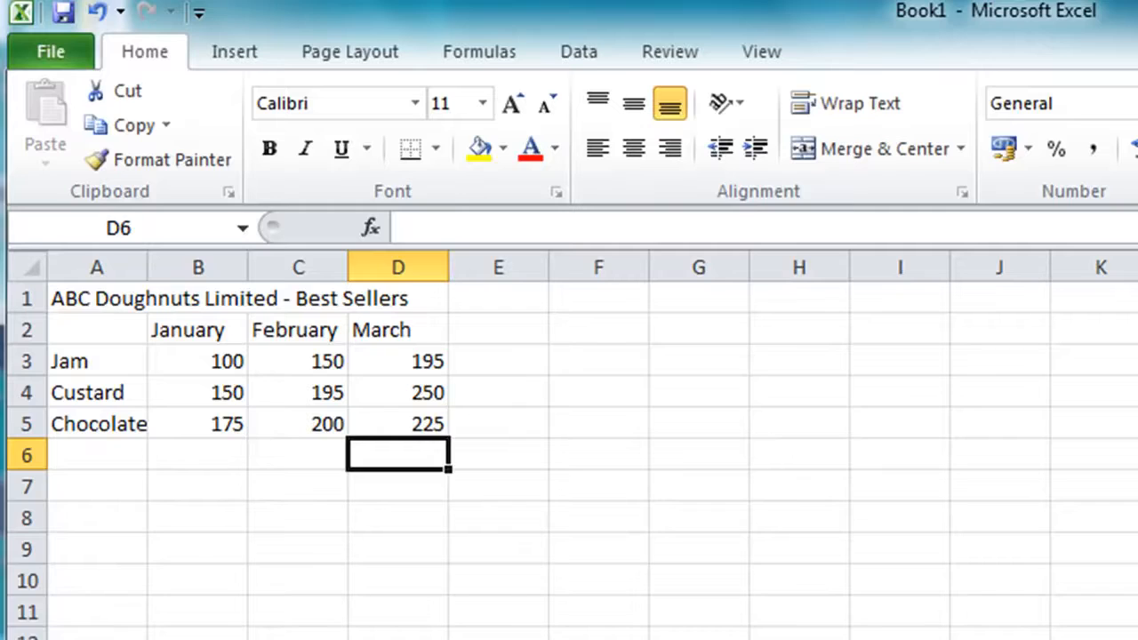
# Enter the row label Total in cell A6 below Chocolate
pyautogui.press('Left')
pyautogui.press('Left')
pyautogui.press('Left')
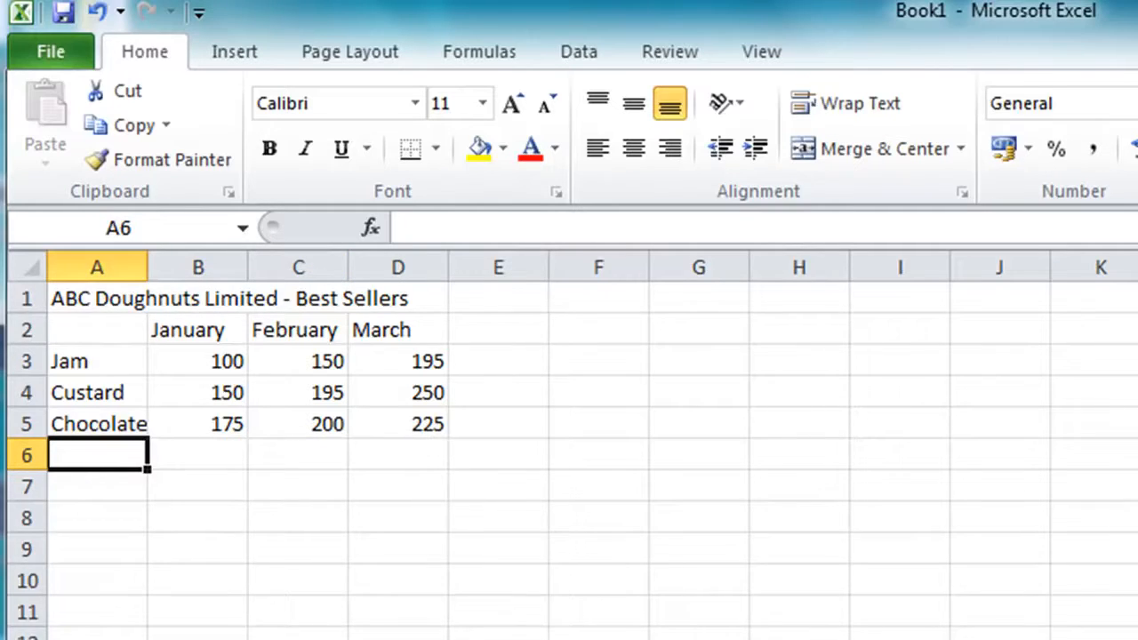
pyautogui.write('Total')
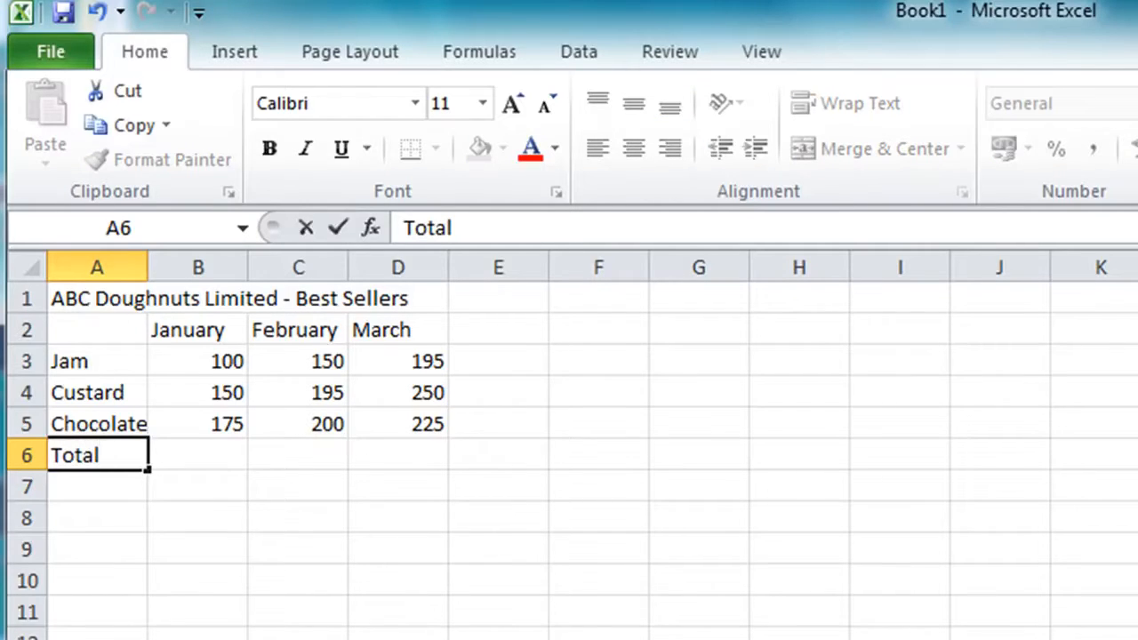
pyautogui.press('Tab')
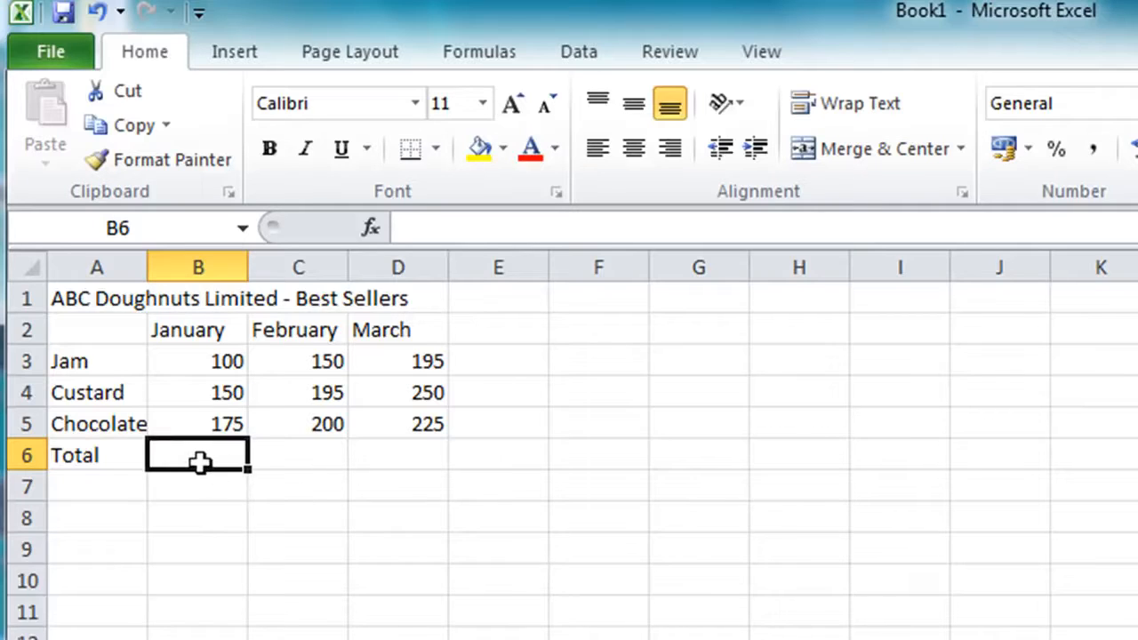
# Total the January, February and March sales in B6:D6 with AutoSum
pyautogui.moveTo(225, 452); pyautogui.dragTo(363, 451)
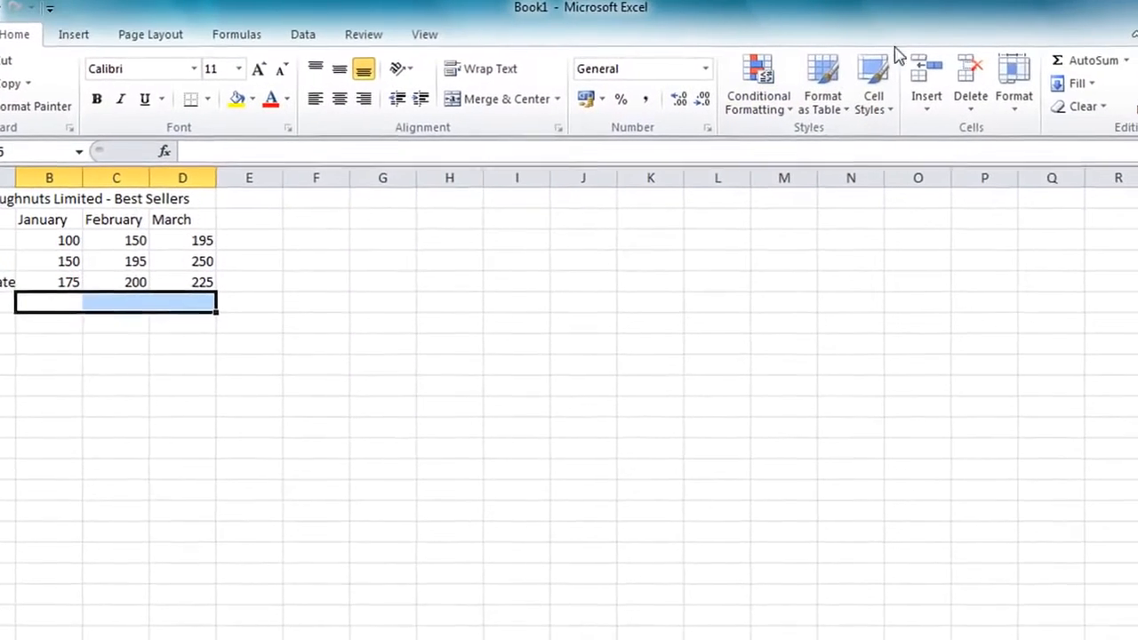
pyautogui.click(1086, 63)
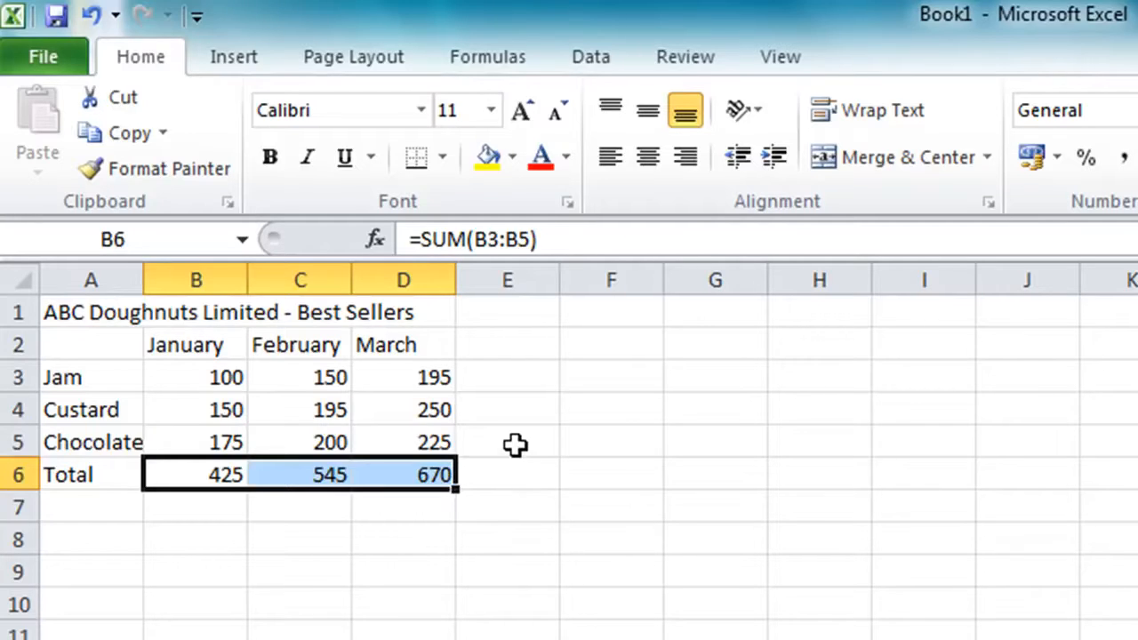
# Add a Total column heading in E2 and sum each row's sales in E3:E6 with AutoSum
pyautogui.click(503, 340)
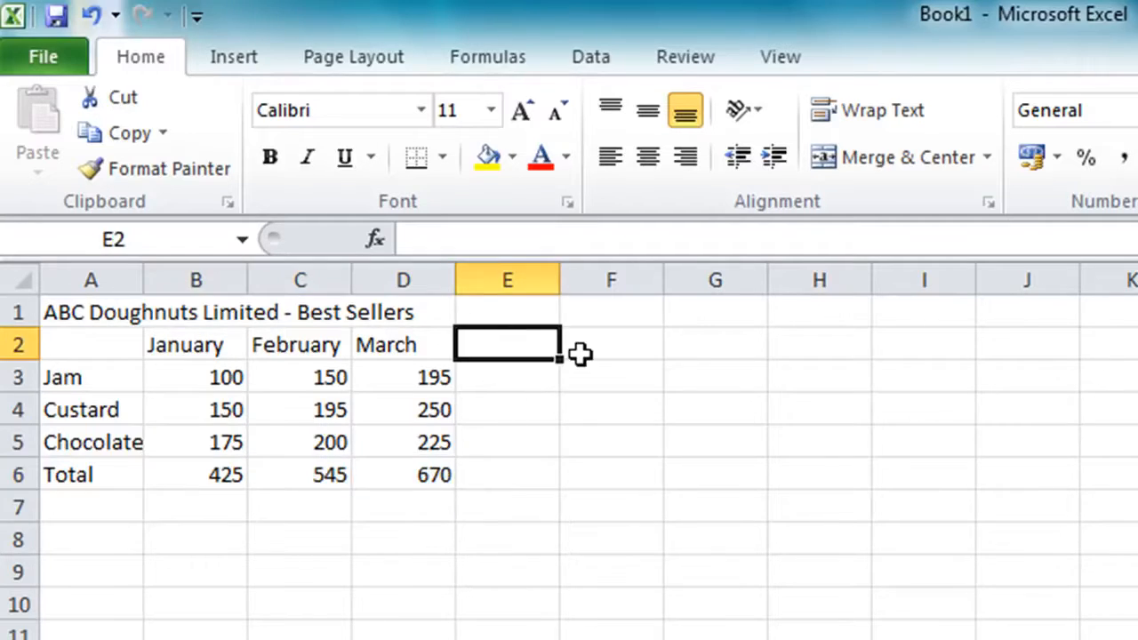
pyautogui.write('Total')
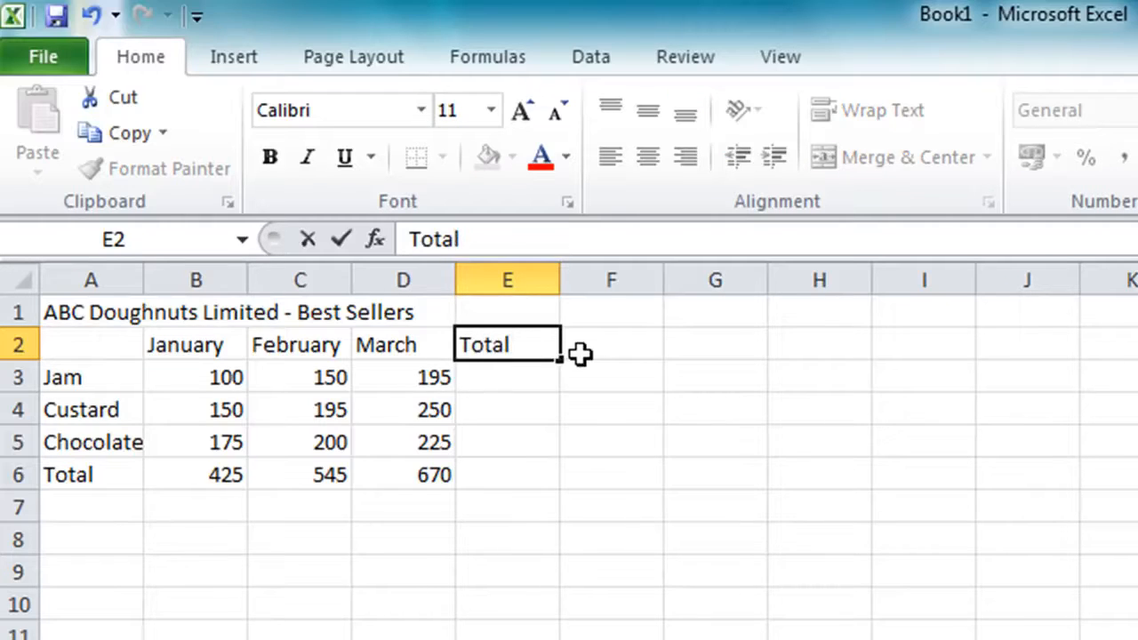
pyautogui.press('Return')
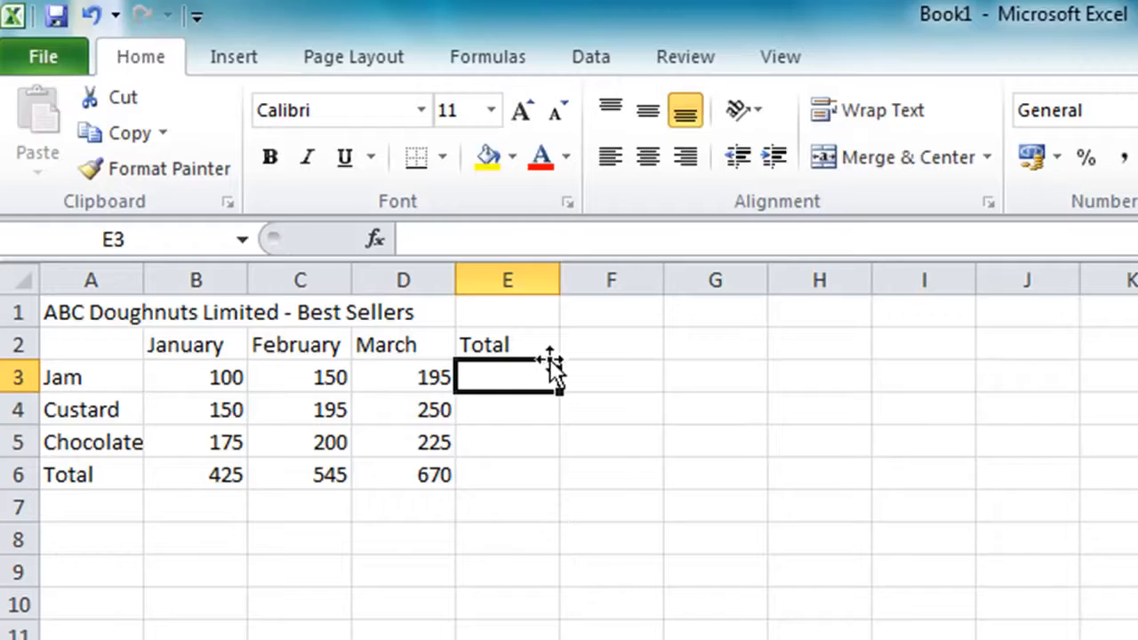
pyautogui.moveTo(517, 381); pyautogui.dragTo(486, 466)
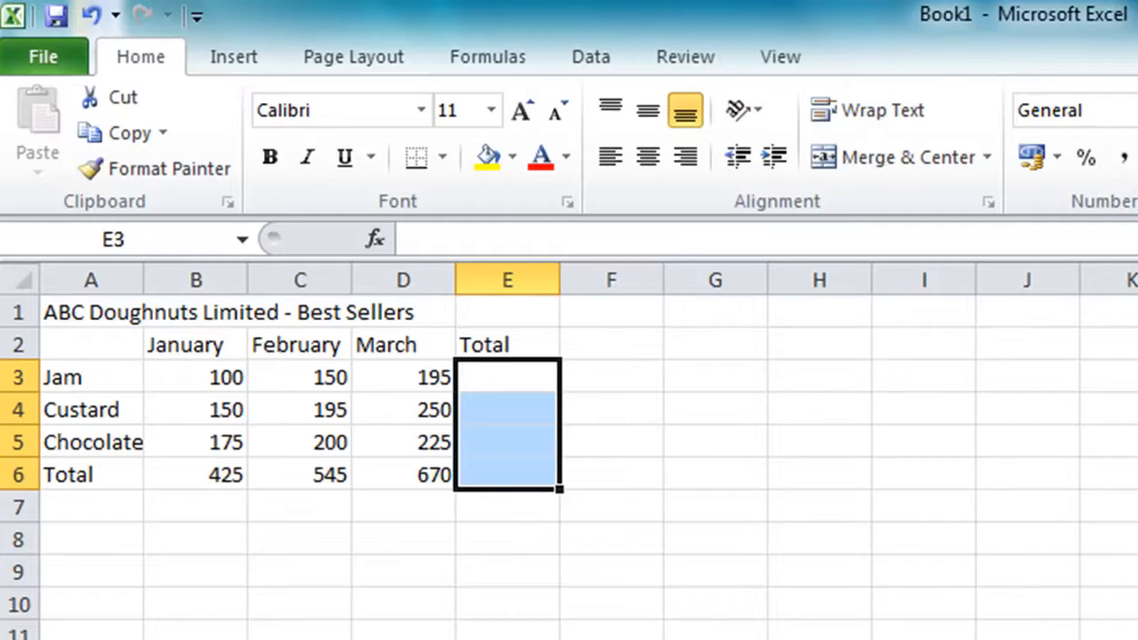
pyautogui.hotkey('alt', '=')
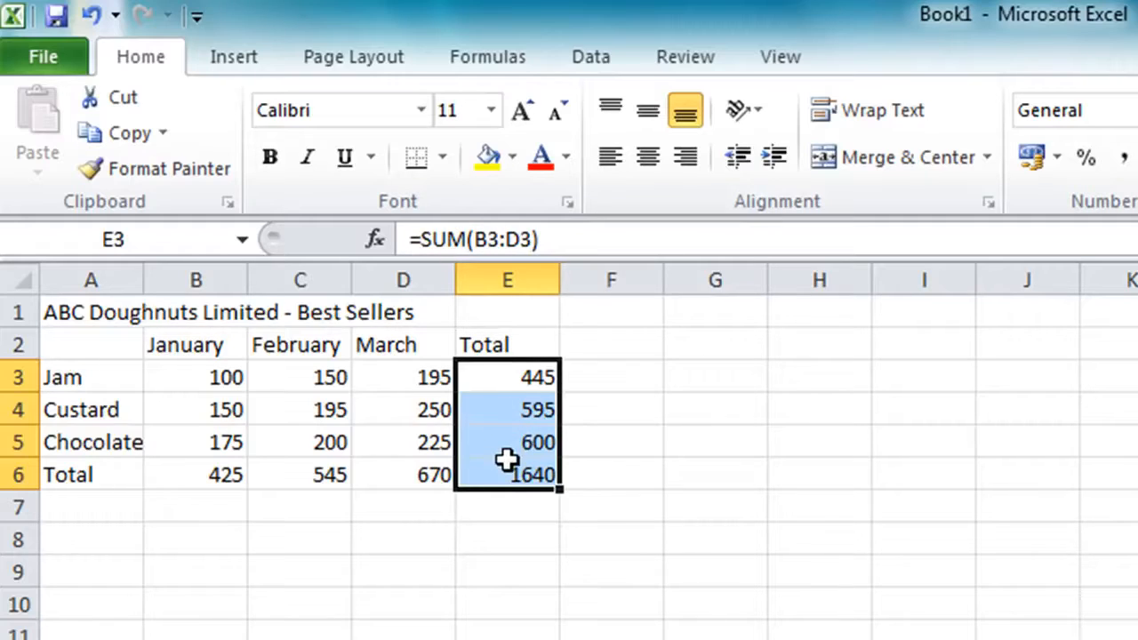
pyautogui.click(195, 377)
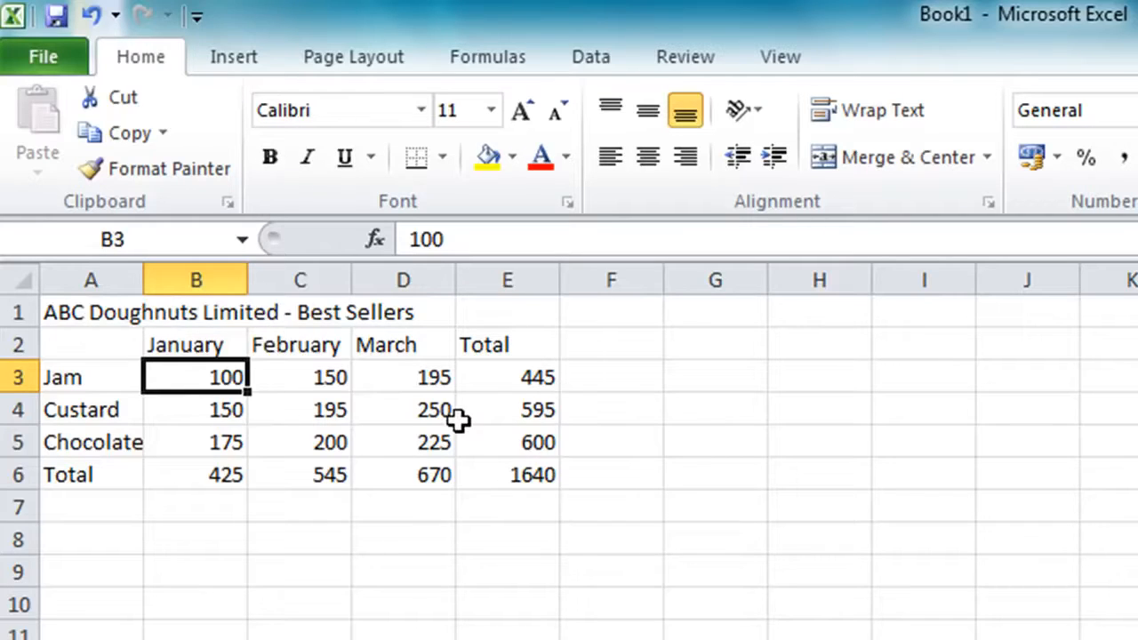
# Merge and center the title ABC Doughnuts Limited - Best Sellers across A1:E1
pyautogui.click(90, 310)
pyautogui.moveTo(90, 310); pyautogui.dragTo(489, 312)
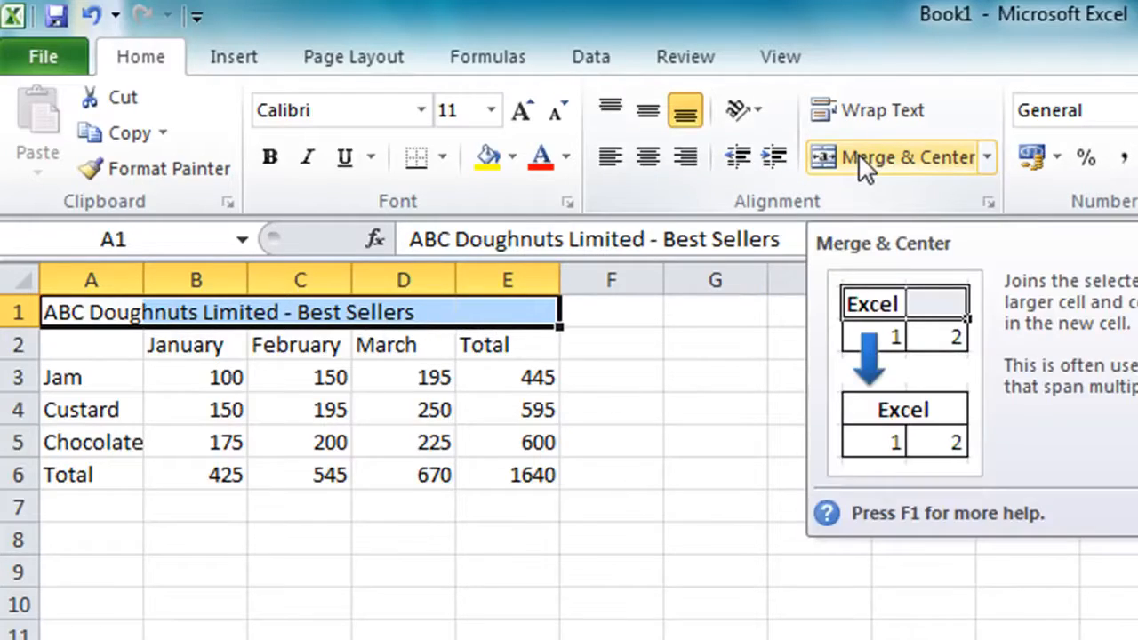
pyautogui.click(858, 153)
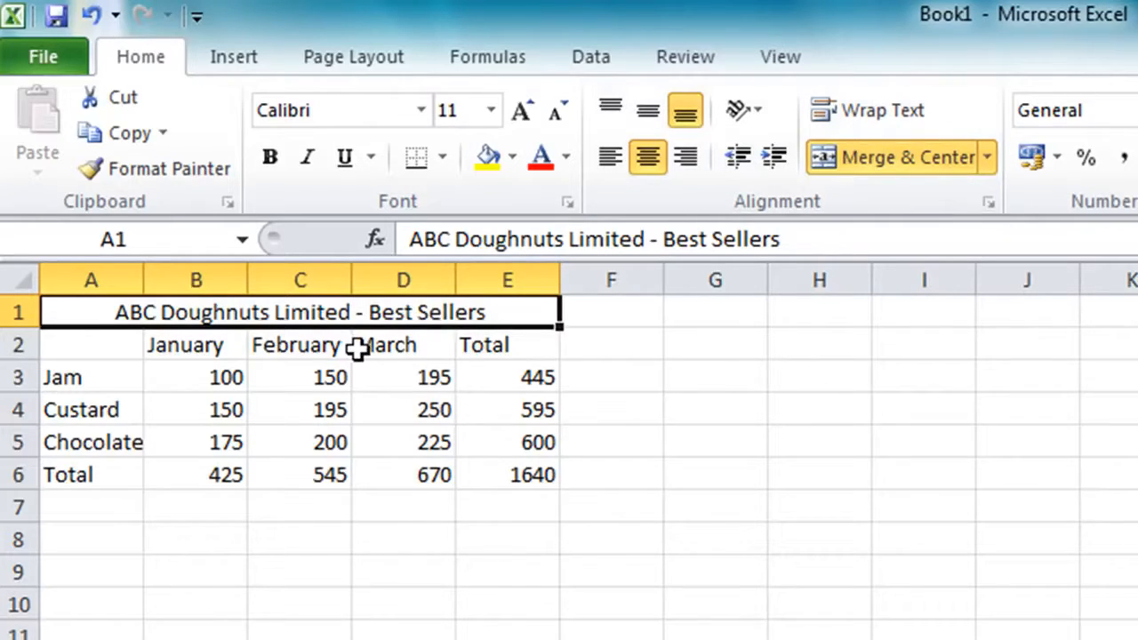
# Set the title's font size to 14 and make it bold
pyautogui.click(494, 111)
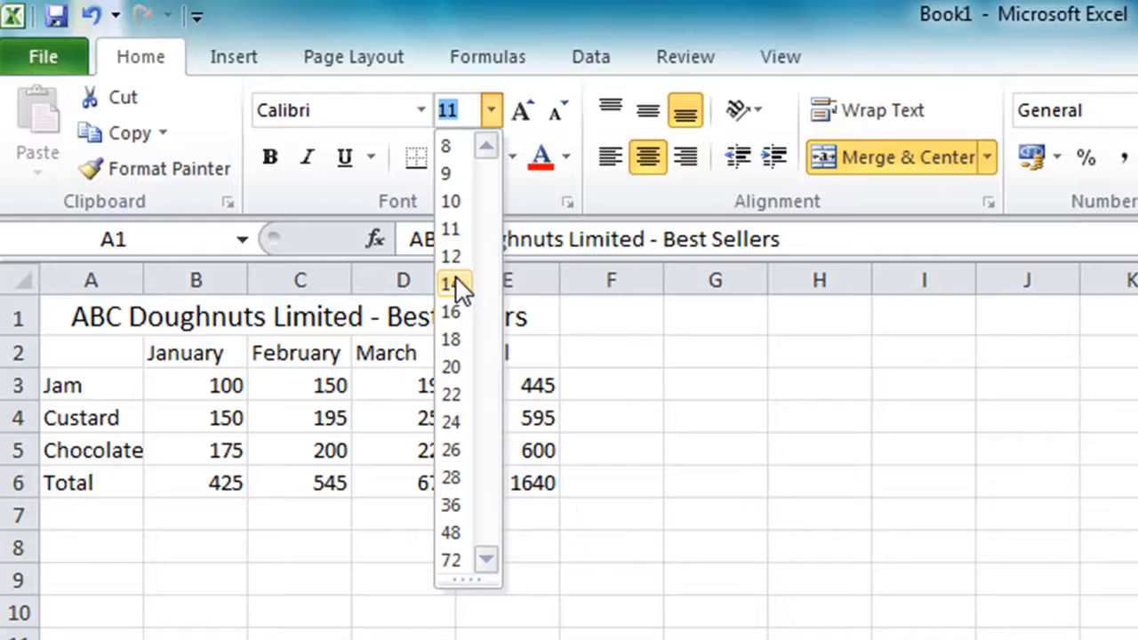
pyautogui.click(455, 285)
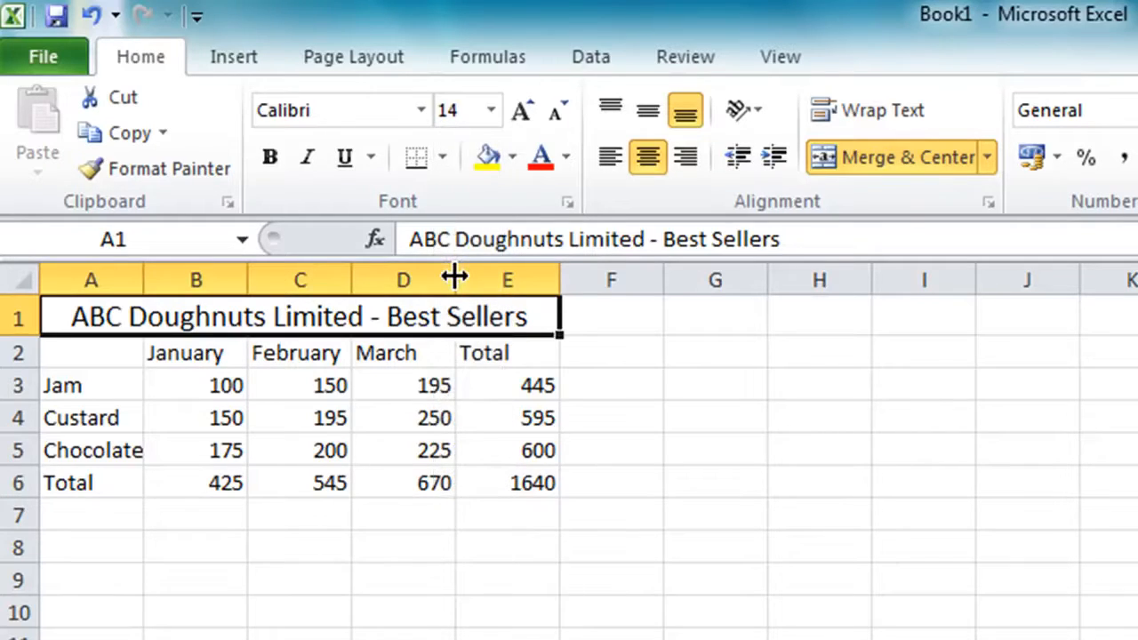
pyautogui.click(271, 158)
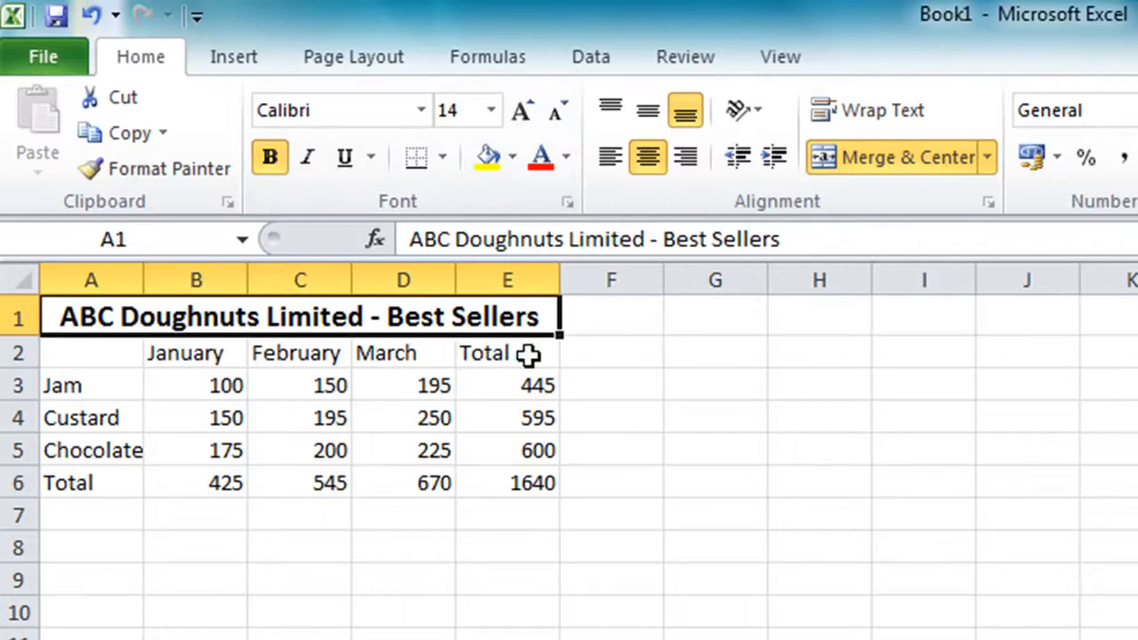
# Make the column headings in B2:E2, the row labels in A3:A6 and the grand total in E6 bold
pyautogui.moveTo(528, 354); pyautogui.dragTo(236, 349)
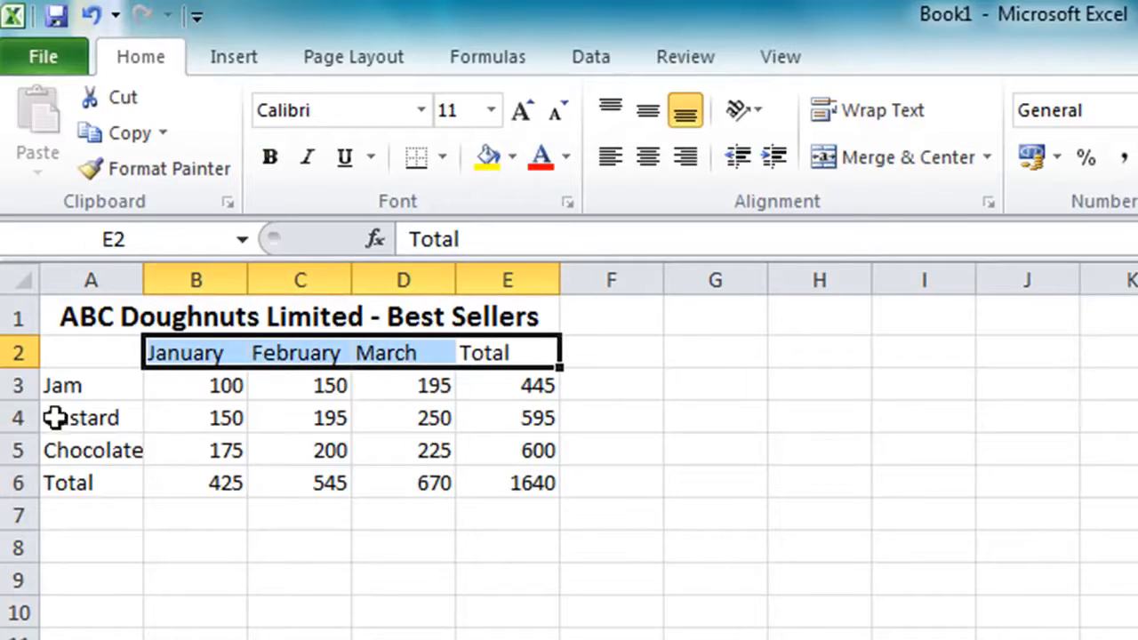
pyautogui.keyDown('ctrl'); pyautogui.moveTo(85, 384); pyautogui.dragTo(77, 471); pyautogui.keyUp('ctrl')
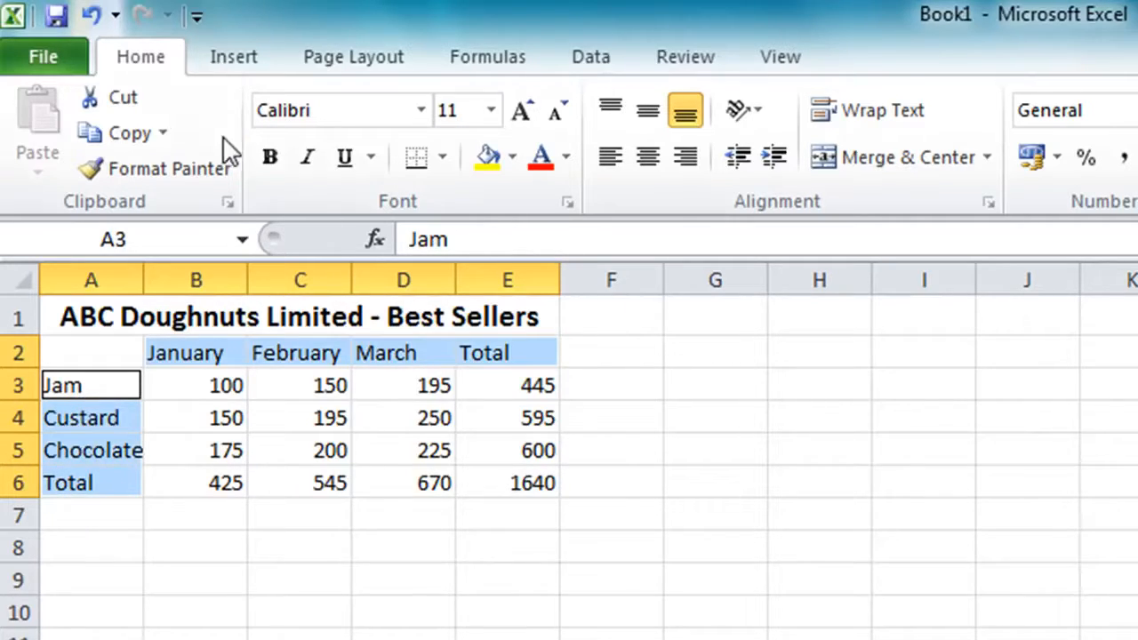
pyautogui.click(267, 158)
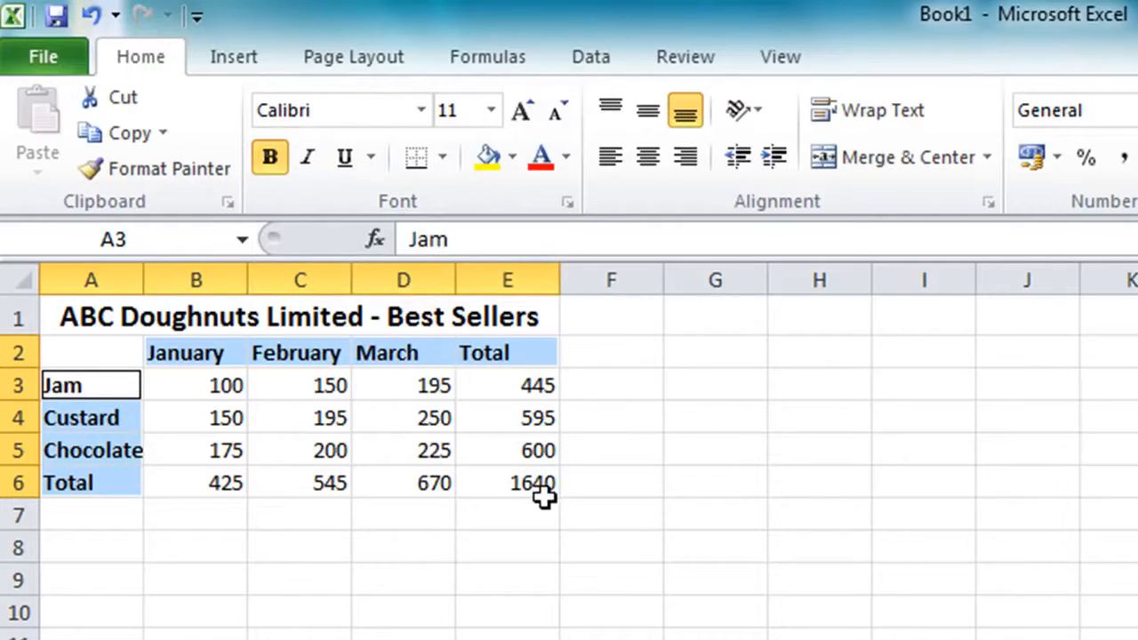
pyautogui.click(512, 483)
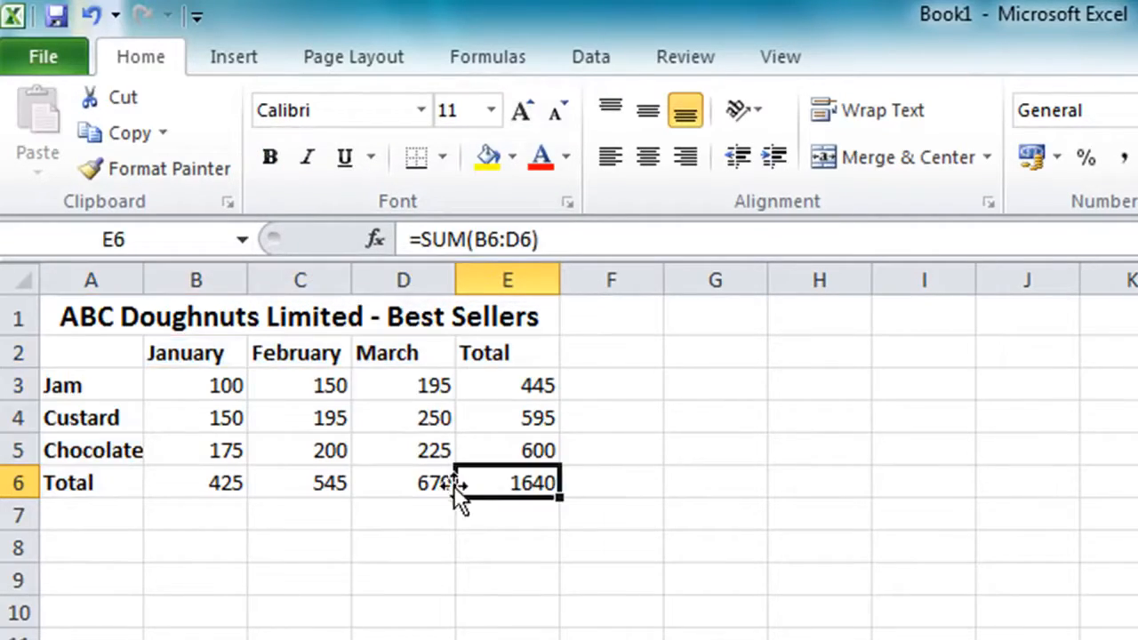
pyautogui.click(278, 160)
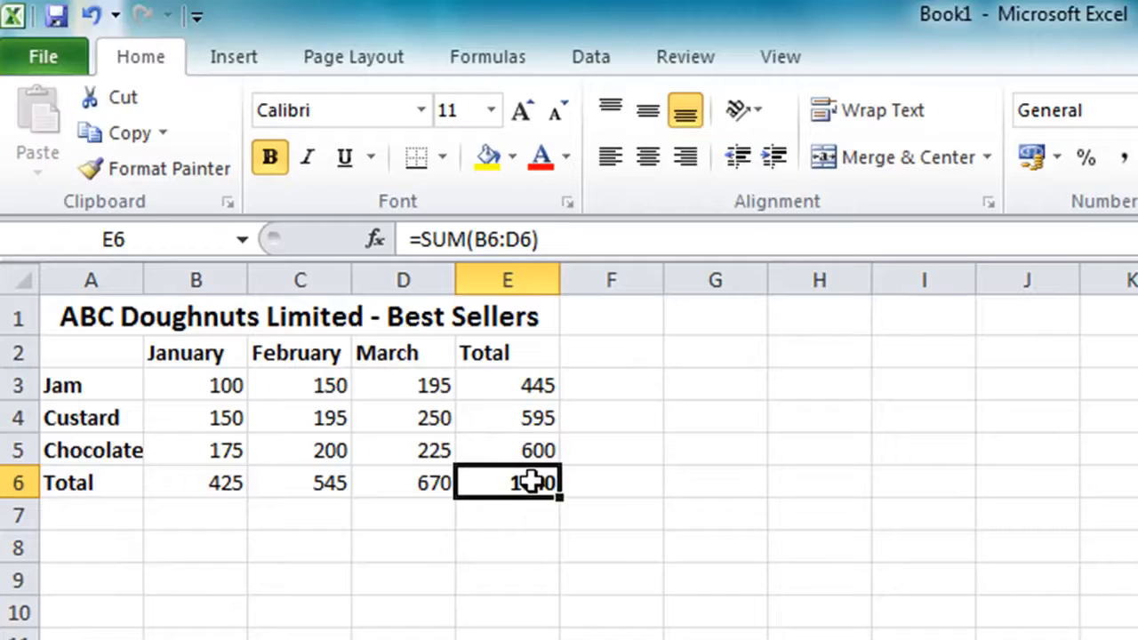
# Apply All Borders to the whole table, A1:E6
pyautogui.moveTo(531, 483); pyautogui.dragTo(137, 318)
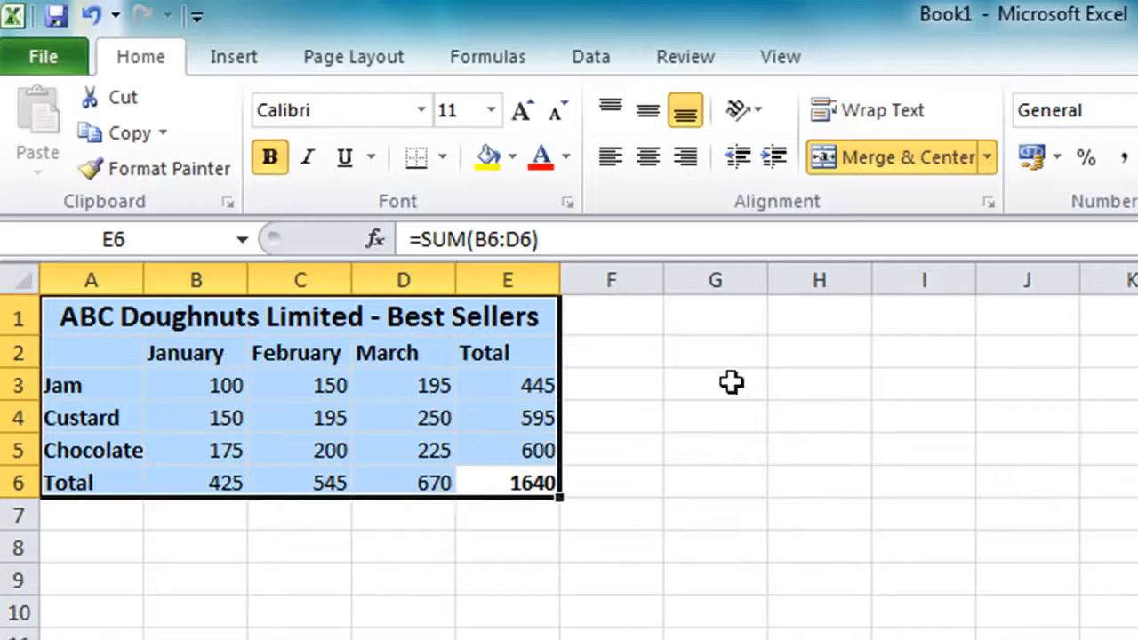
pyautogui.click(442, 159)
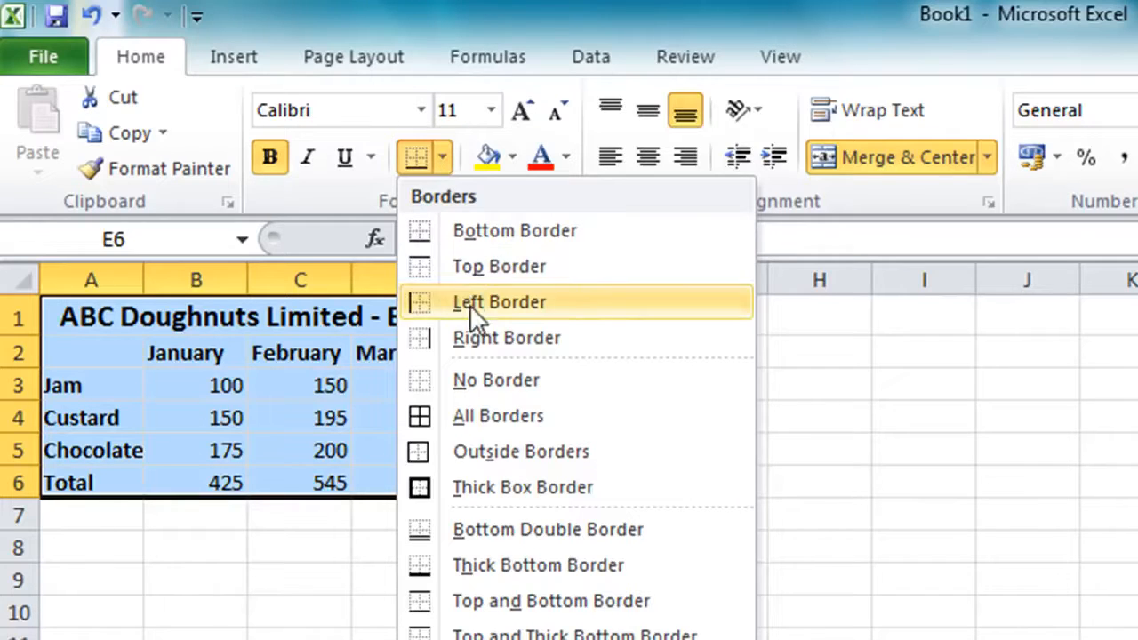
pyautogui.click(492, 422)
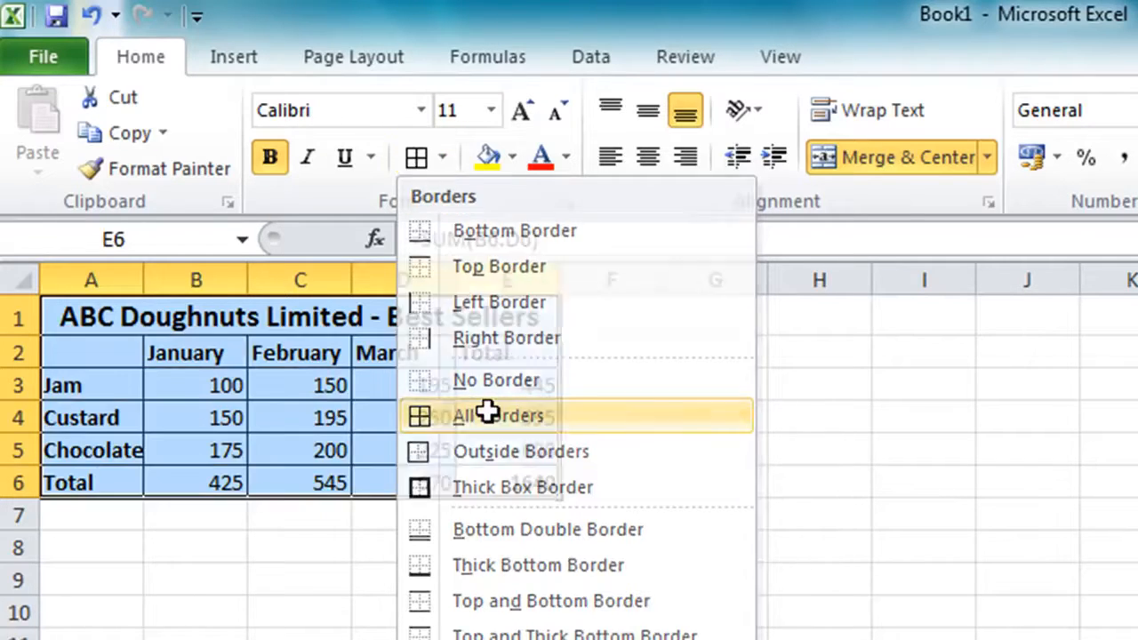
pyautogui.click(713, 484)
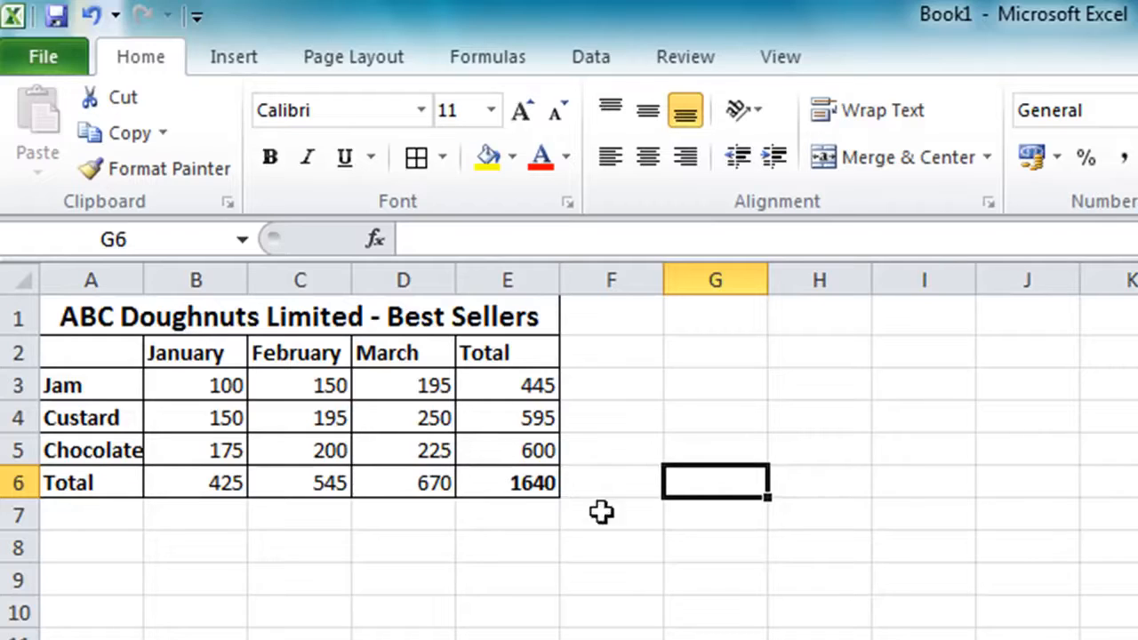
# Fill the merged title cell with the lightest aqua theme color
pyautogui.click(269, 318)
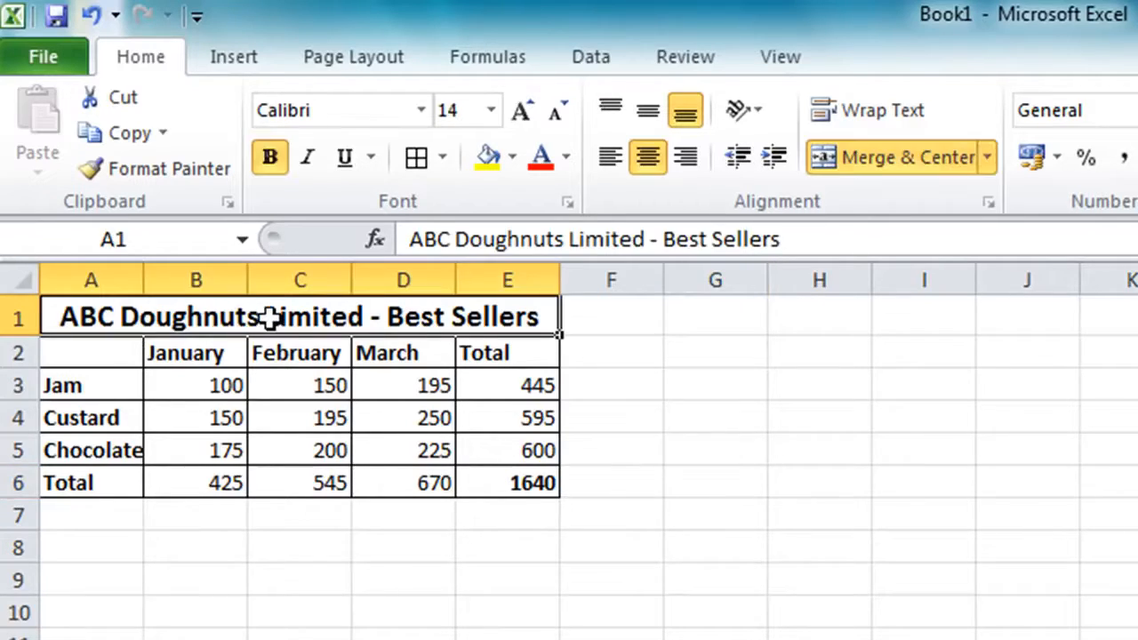
pyautogui.click(513, 158)
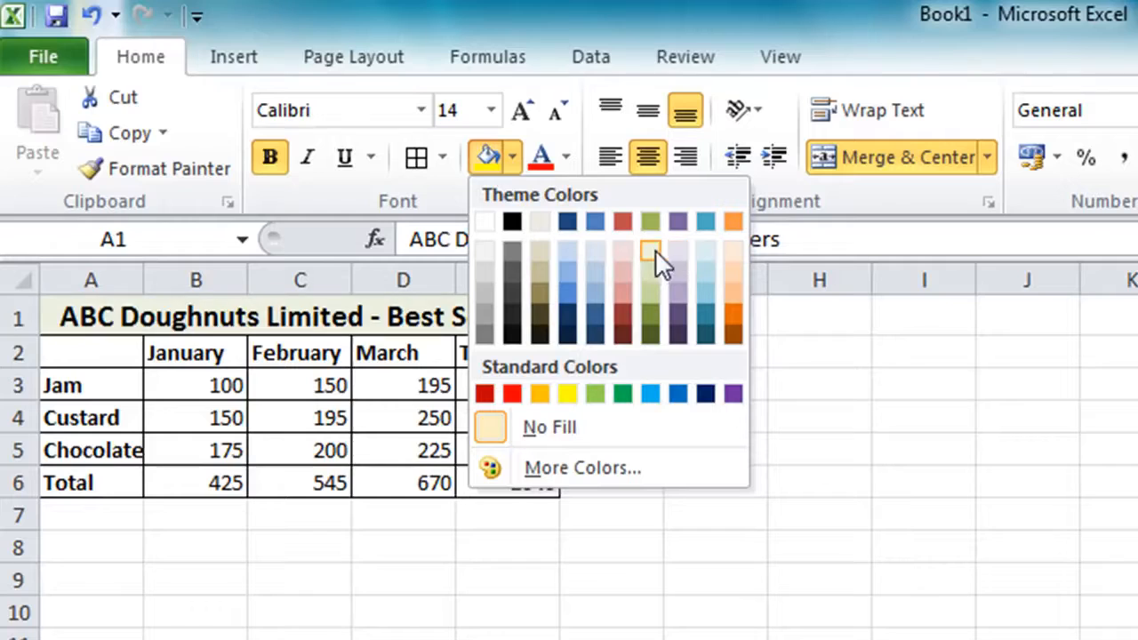
pyautogui.click(705, 254)
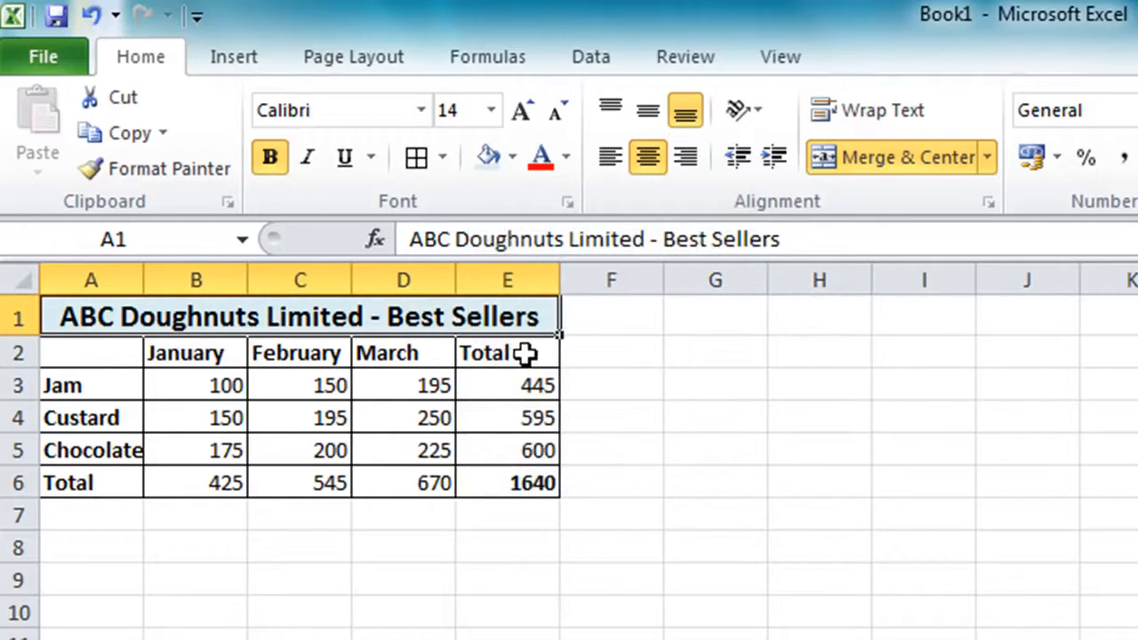
# Fill the heading row A2:E2 and the row labels A3:A6 with the lightest olive green theme color
pyautogui.click(525, 353)
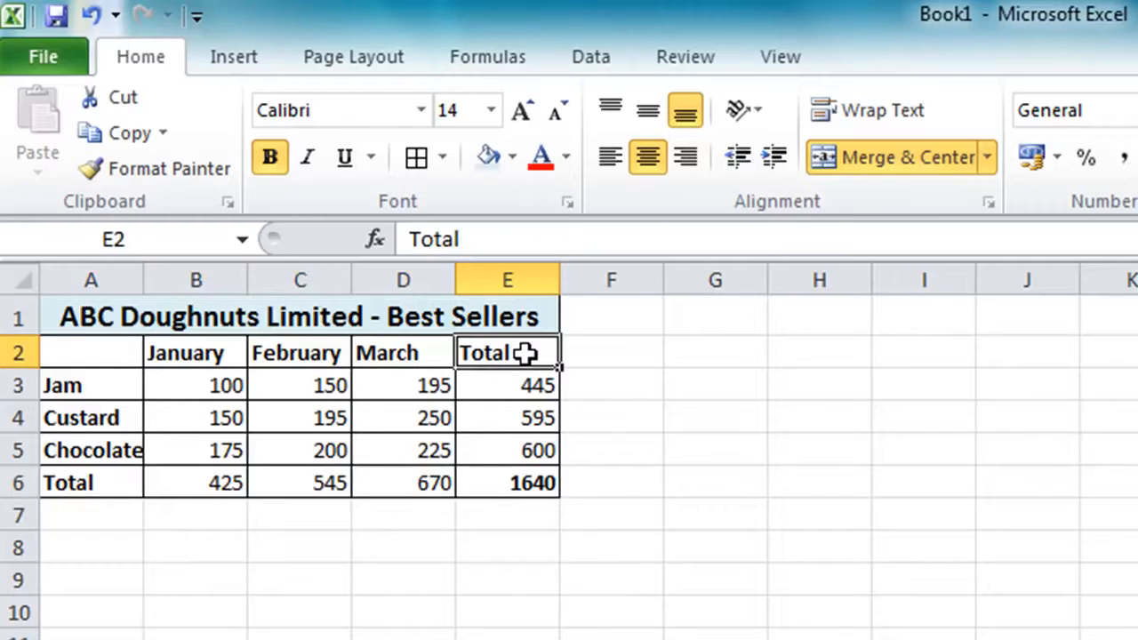
pyautogui.moveTo(525, 353); pyautogui.dragTo(46, 353)
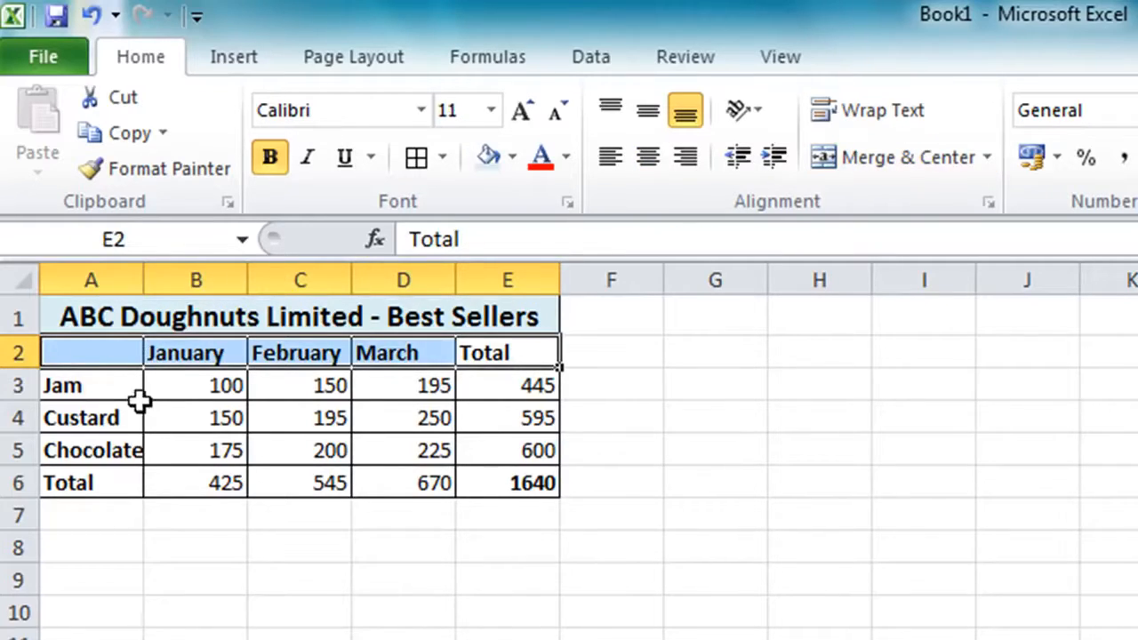
pyautogui.click(104, 384)
pyautogui.moveTo(104, 384); pyautogui.dragTo(84, 482)
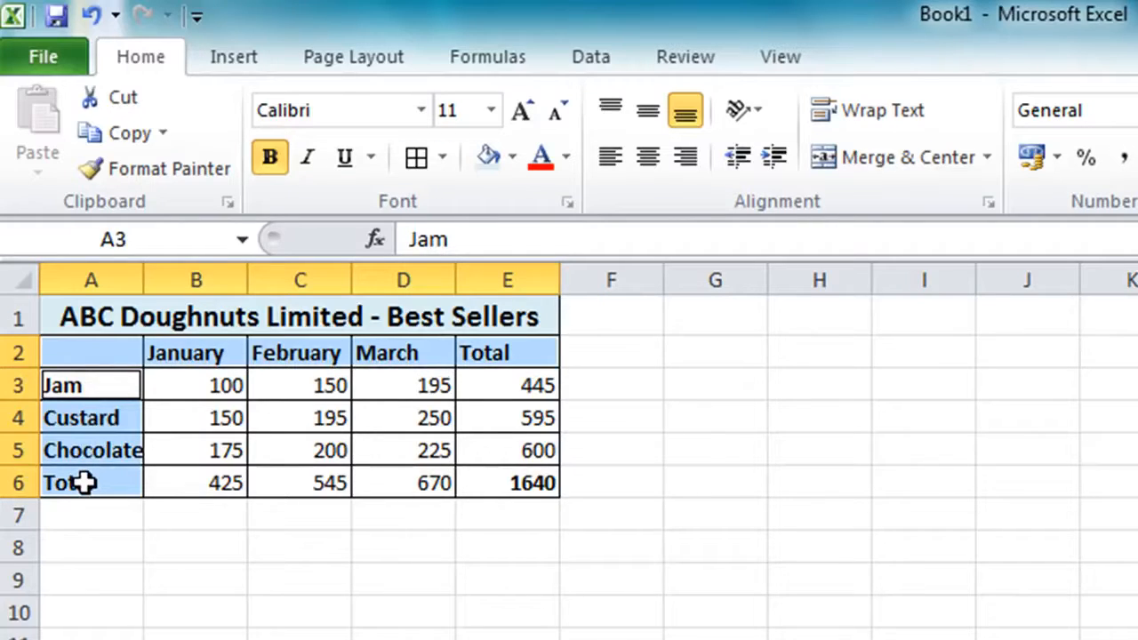
pyautogui.click(512, 156)
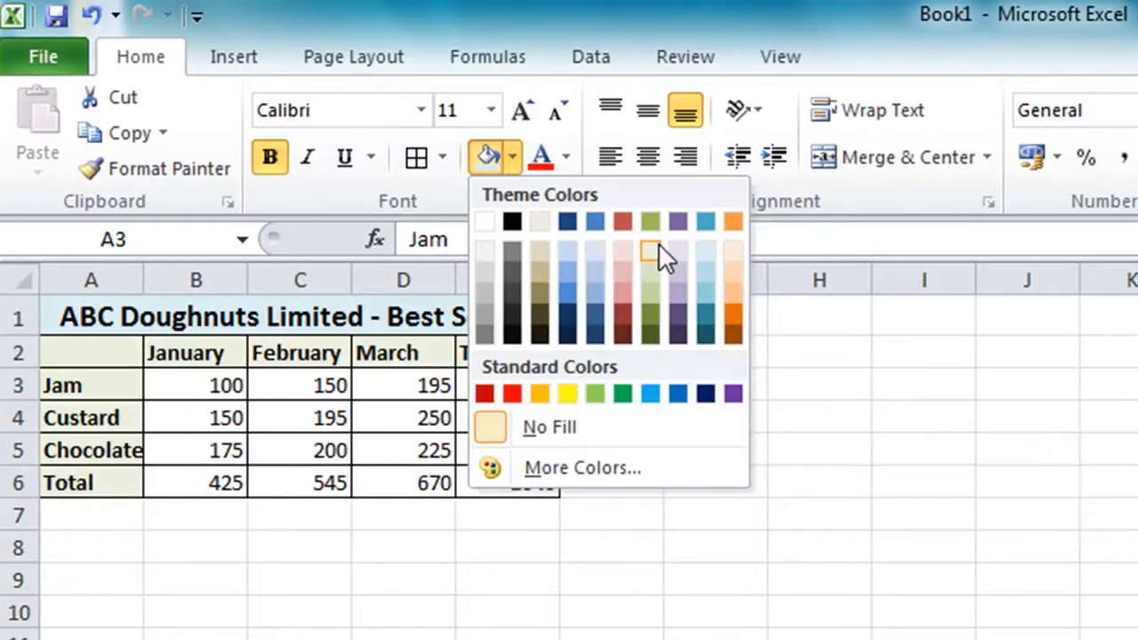
pyautogui.press('Escape')
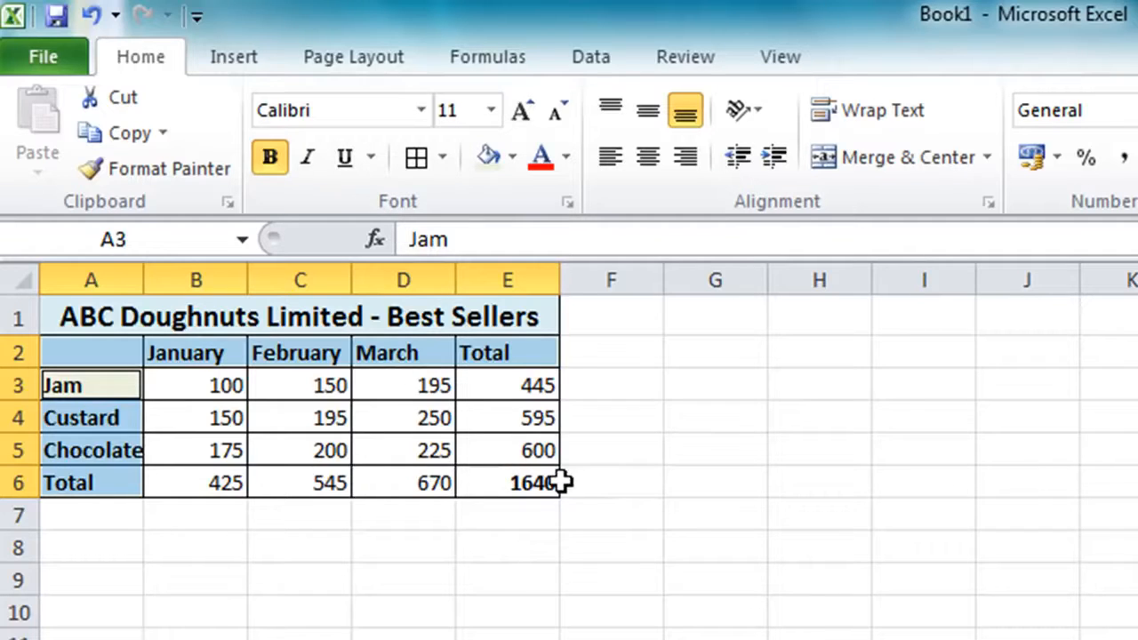
# Fill the grand total cell E6 with the lightest orange theme color
pyautogui.click(520, 482)
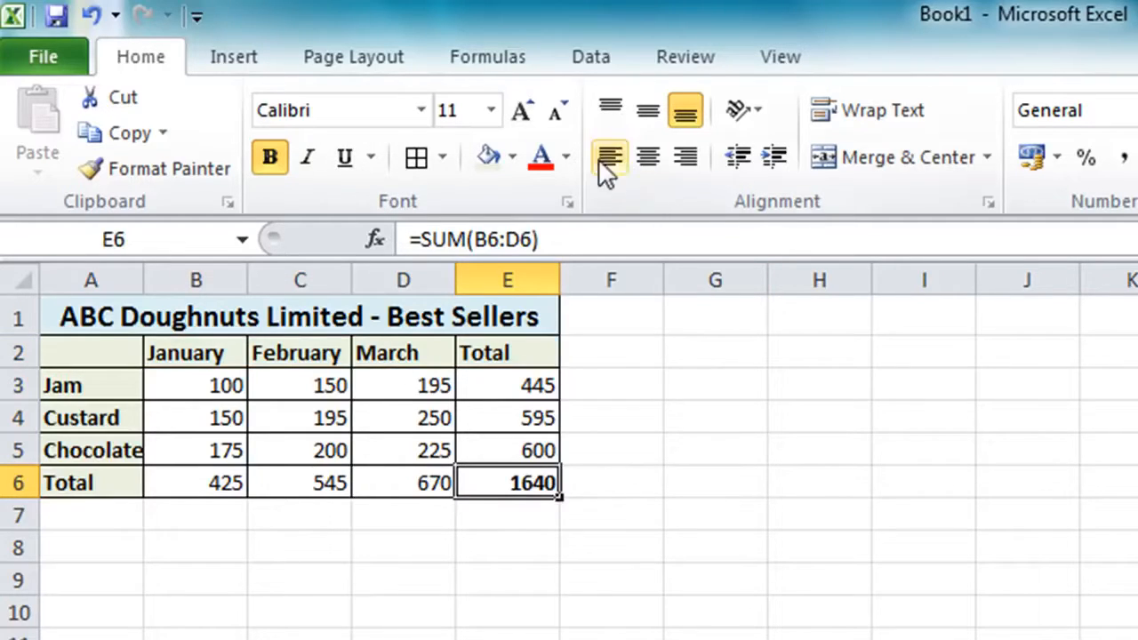
pyautogui.click(512, 158)
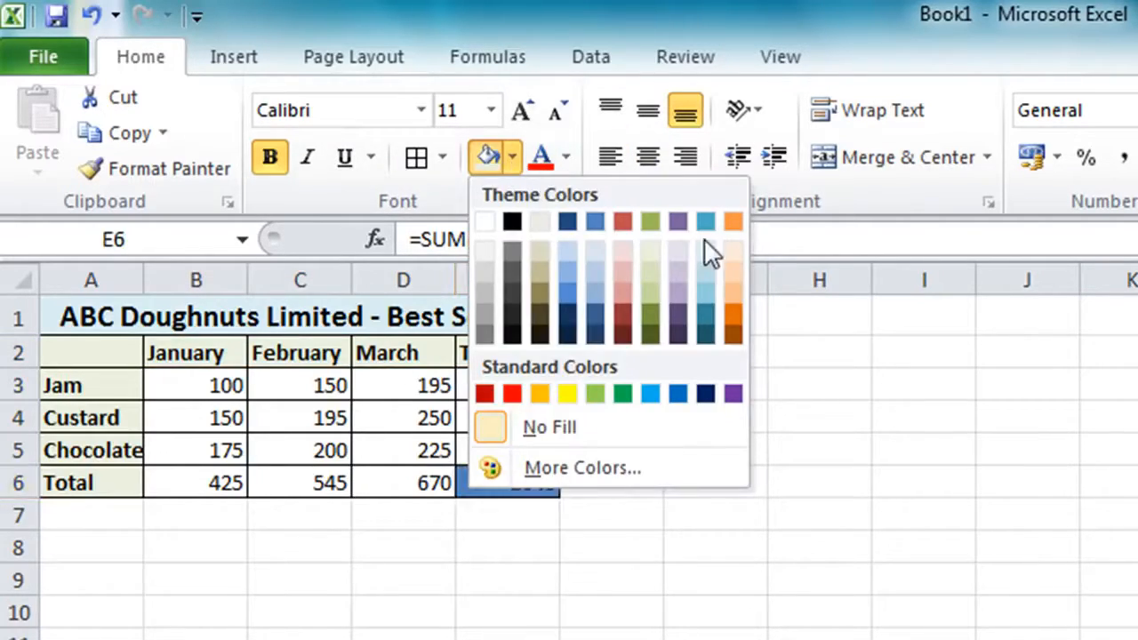
pyautogui.click(738, 249)
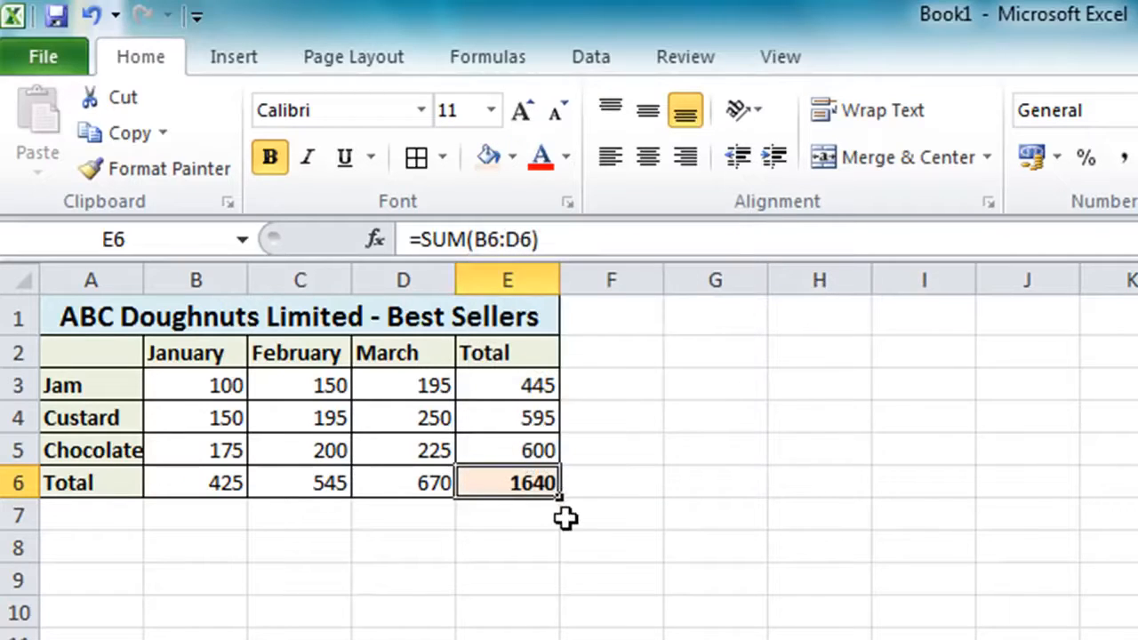
pyautogui.click(773, 531)
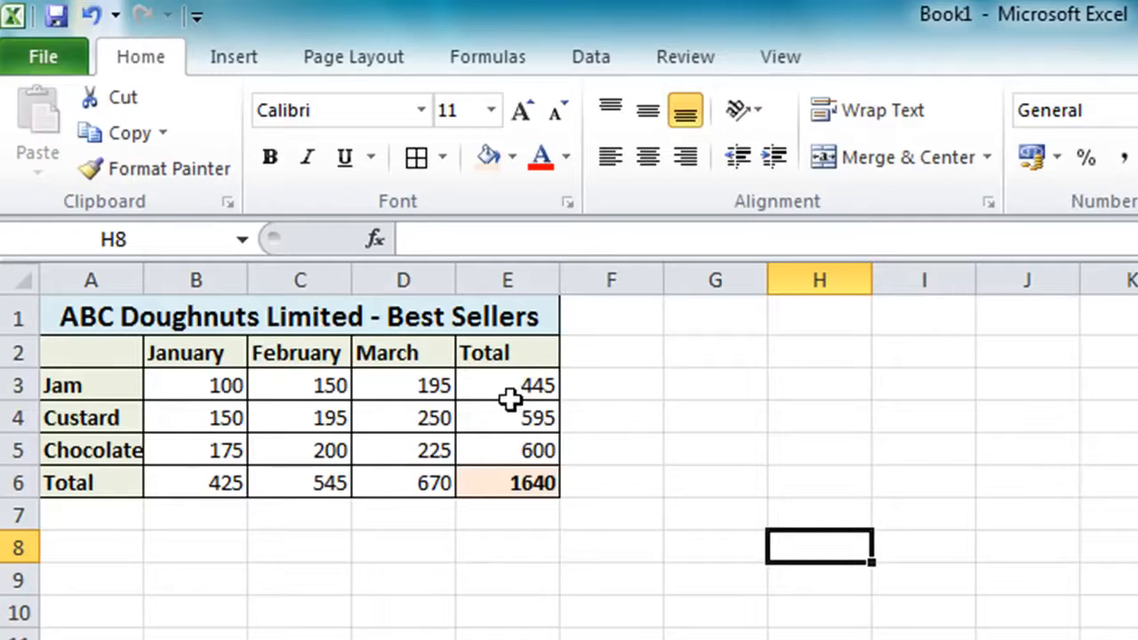
# Format the figures in B3:E6 as Accounting in pounds with no decimal places
pyautogui.moveTo(222, 384); pyautogui.dragTo(488, 481)
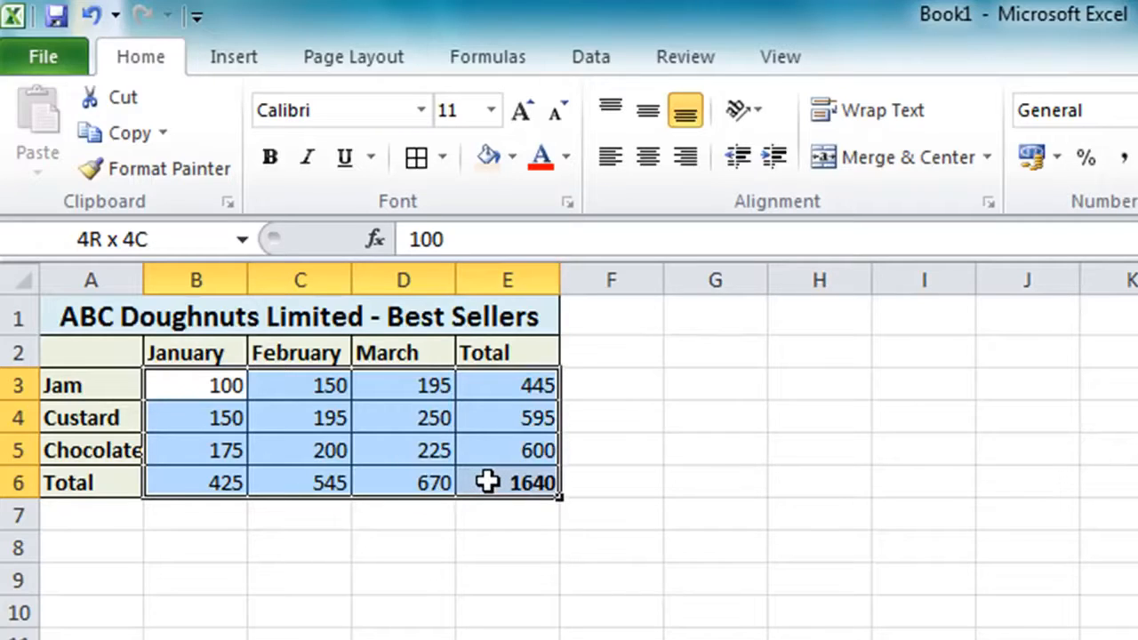
pyautogui.moveTo(488, 480); pyautogui.dragTo(488, 481)
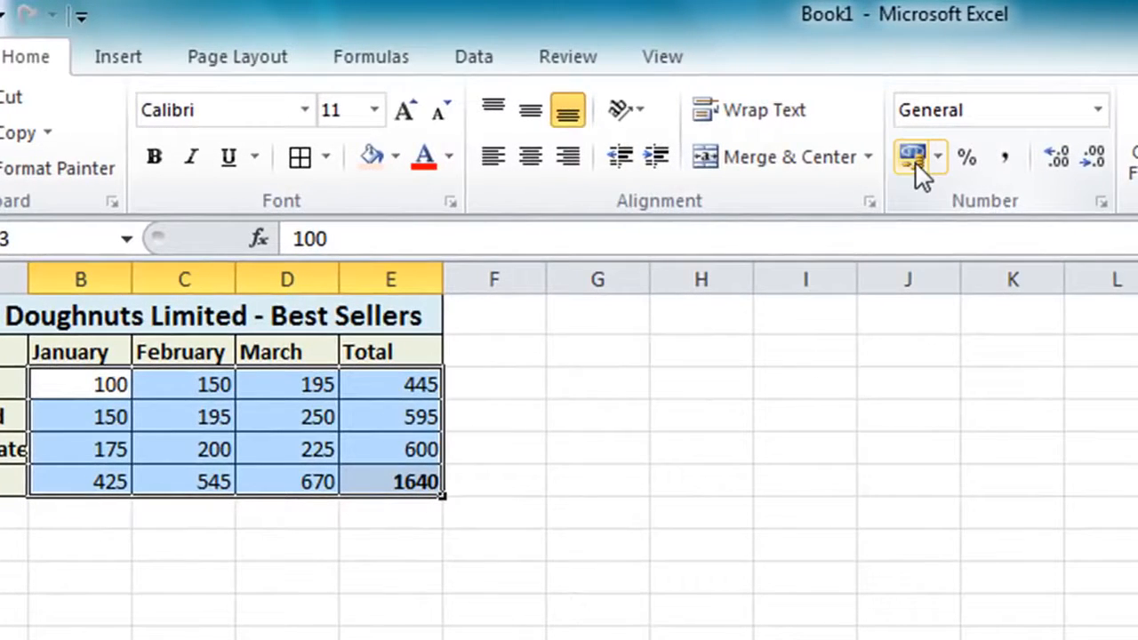
pyautogui.click(915, 161)
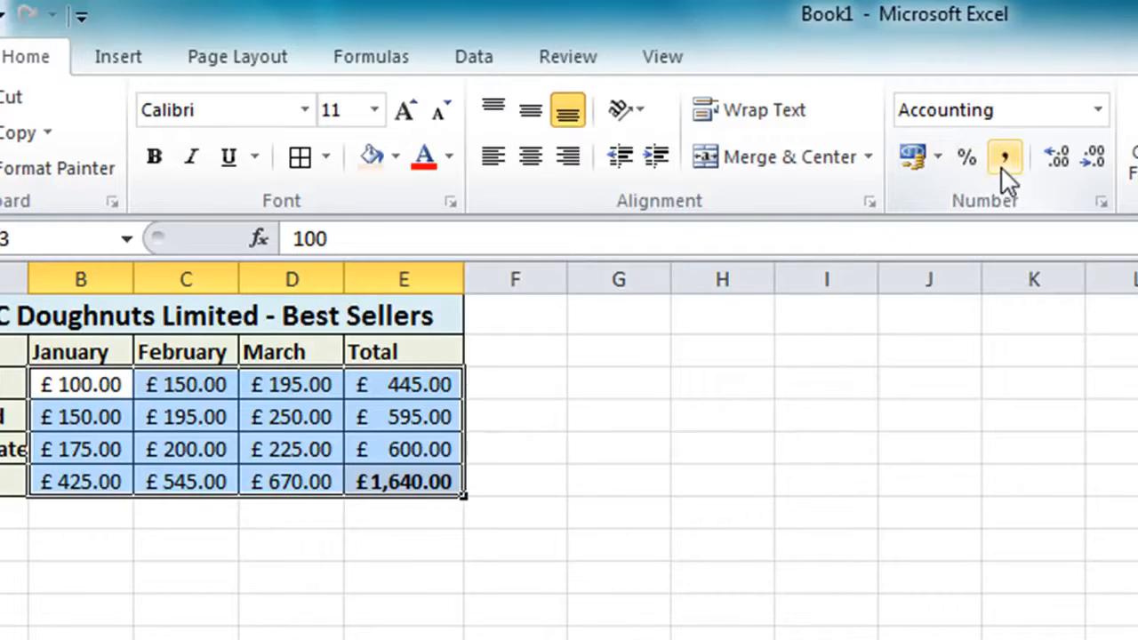
pyautogui.click(1088, 162)
pyautogui.click(1088, 162)
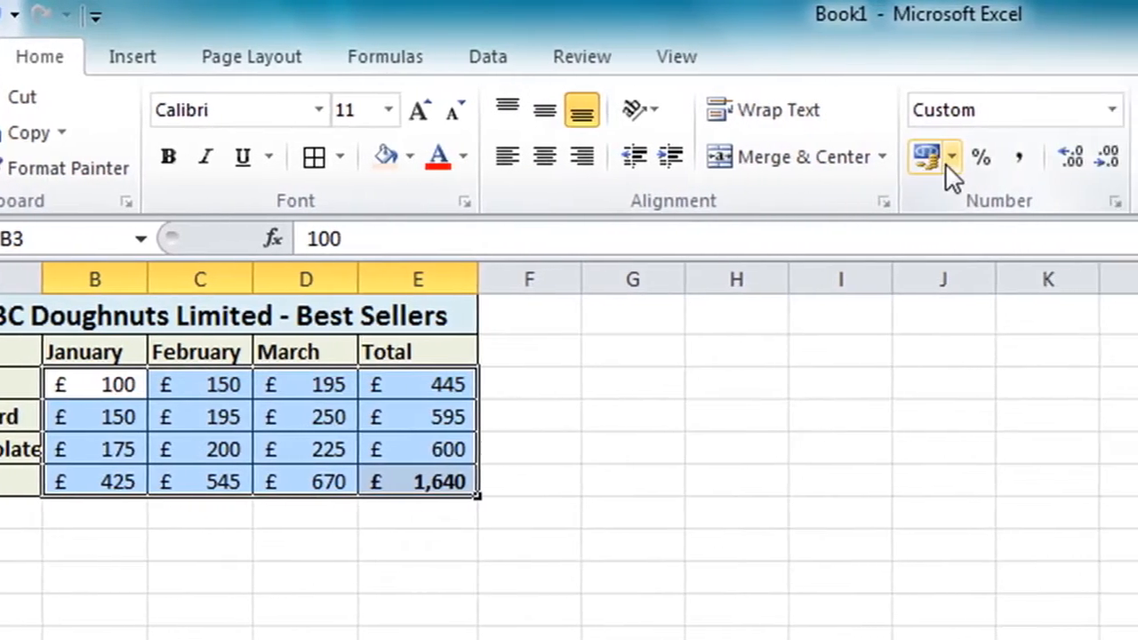
pyautogui.click(988, 160)
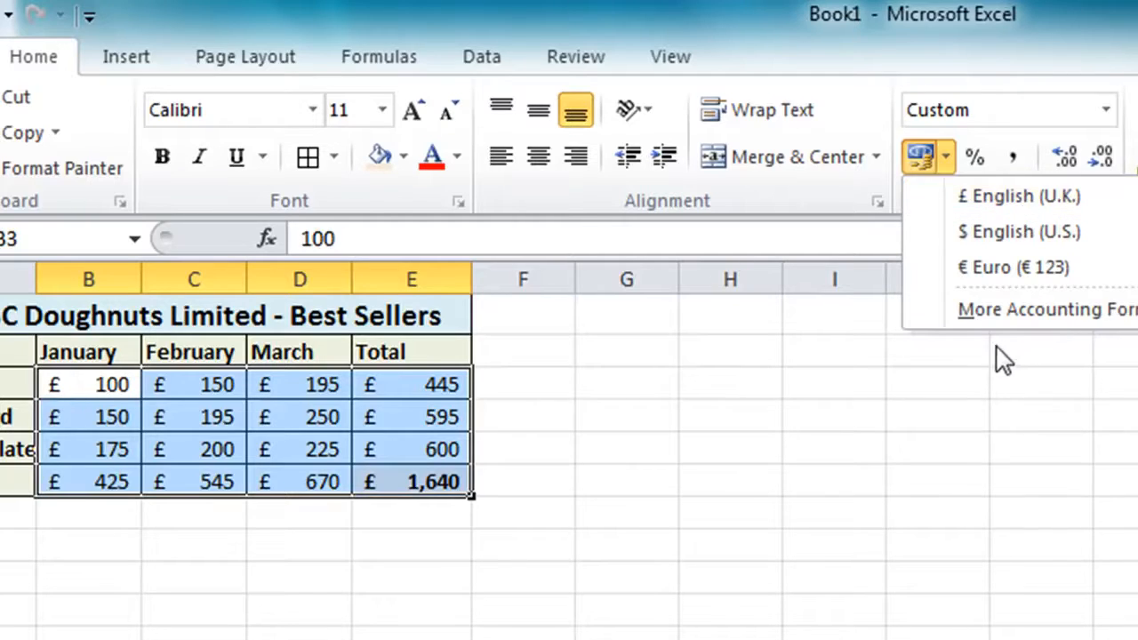
pyautogui.click(1120, 313)
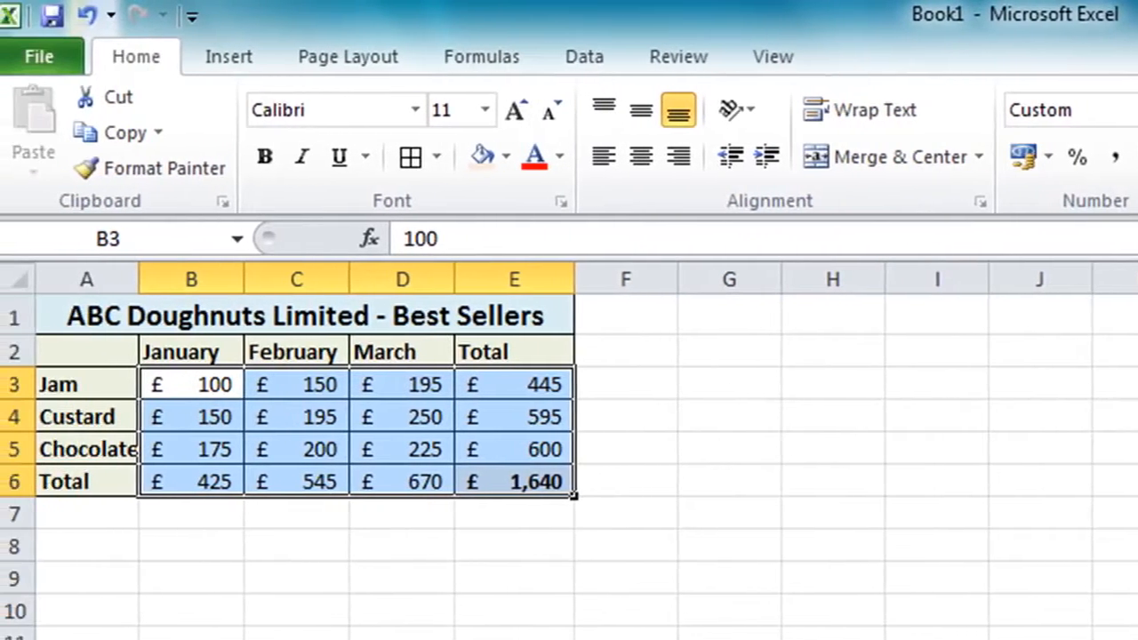
pyautogui.click(680, 524)
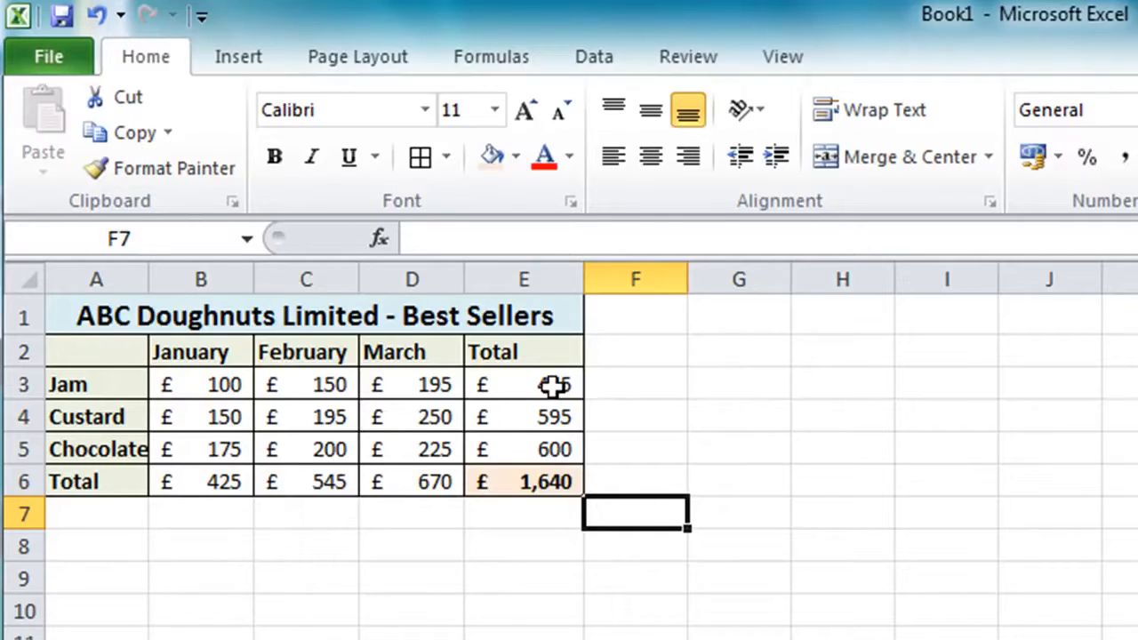
# Make the product totals in E3:E5 and the monthly totals in B6:D6 bold
pyautogui.moveTo(552, 385); pyautogui.dragTo(531, 440)
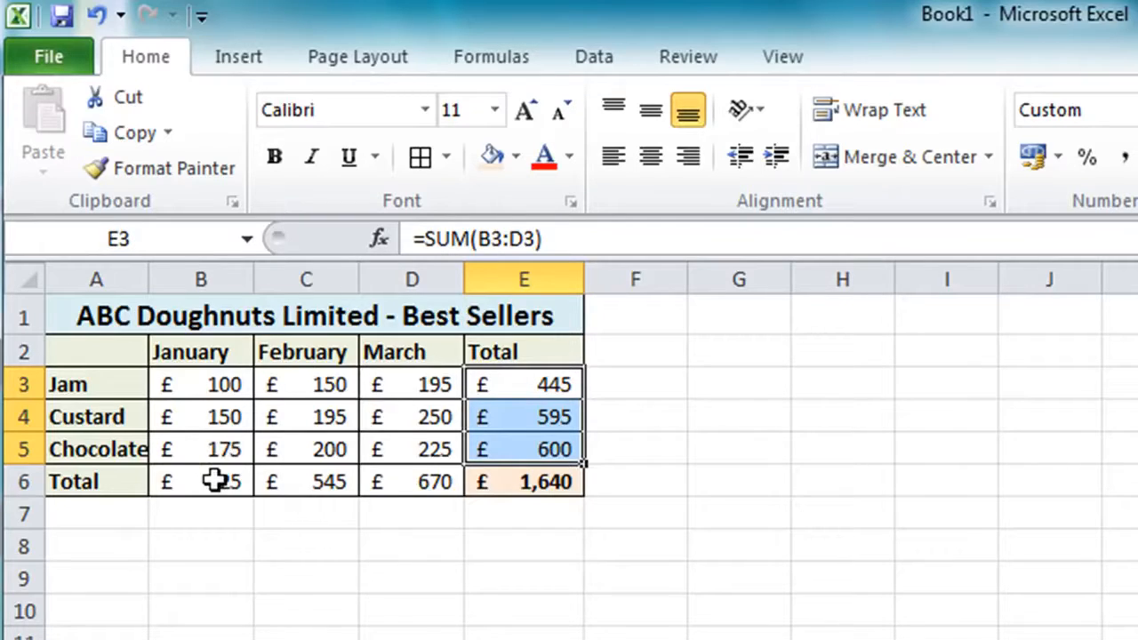
pyautogui.moveTo(215, 480); pyautogui.dragTo(387, 481)
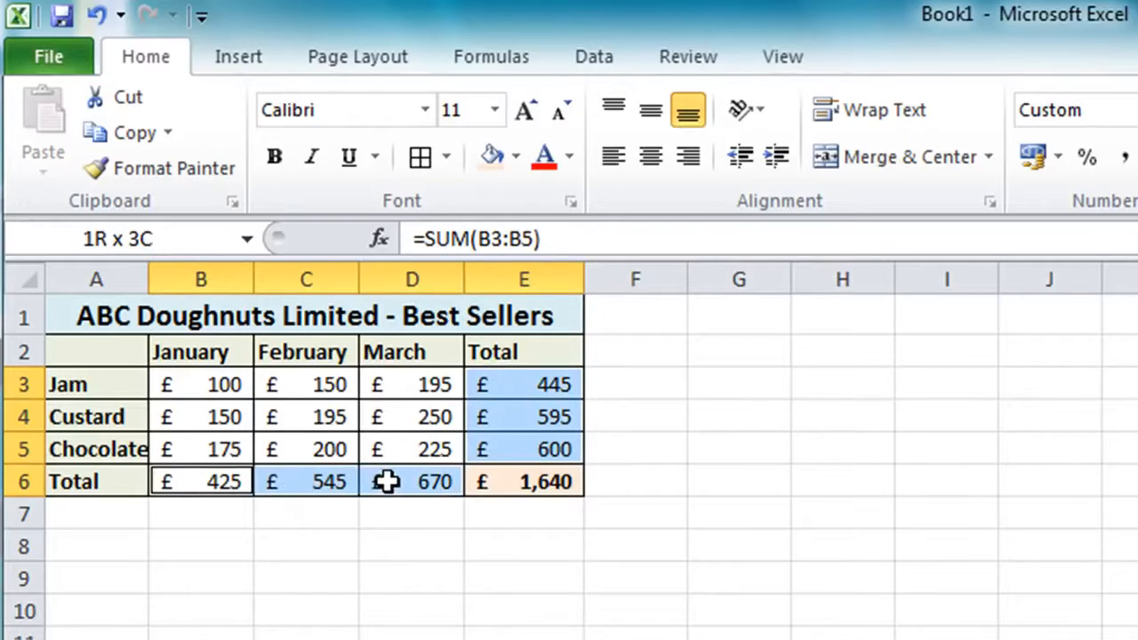
pyautogui.click(276, 157)
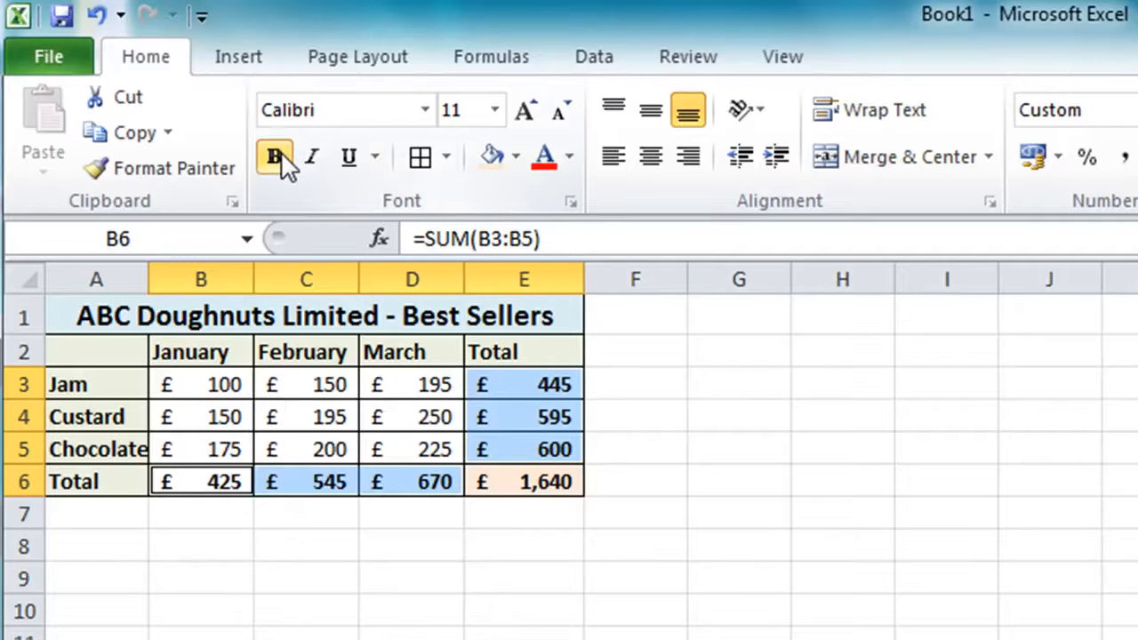
pyautogui.click(680, 583)
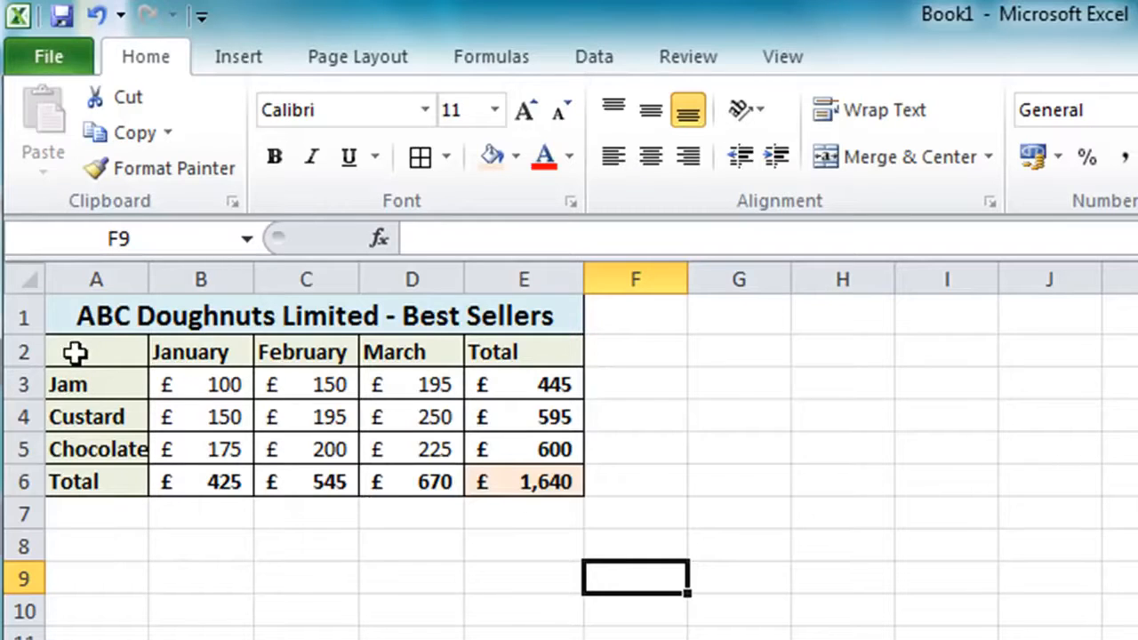
# Insert a 2-D clustered column chart of A2:D5 and place it directly below the table, aligned with column A
pyautogui.moveTo(75, 353); pyautogui.dragTo(416, 445)
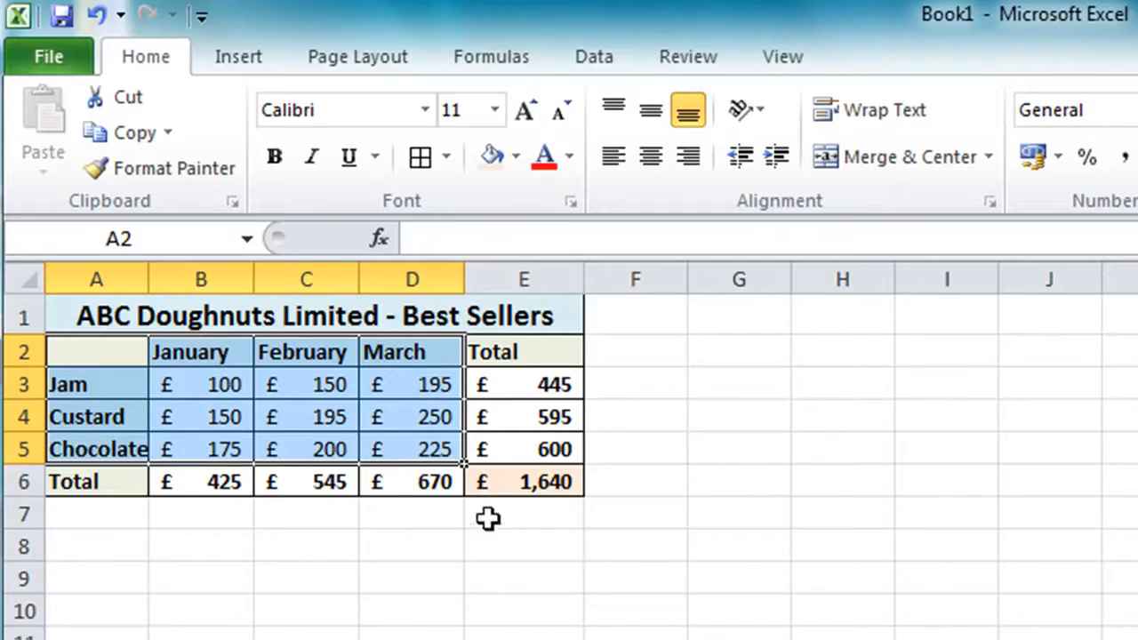
pyautogui.click(251, 66)
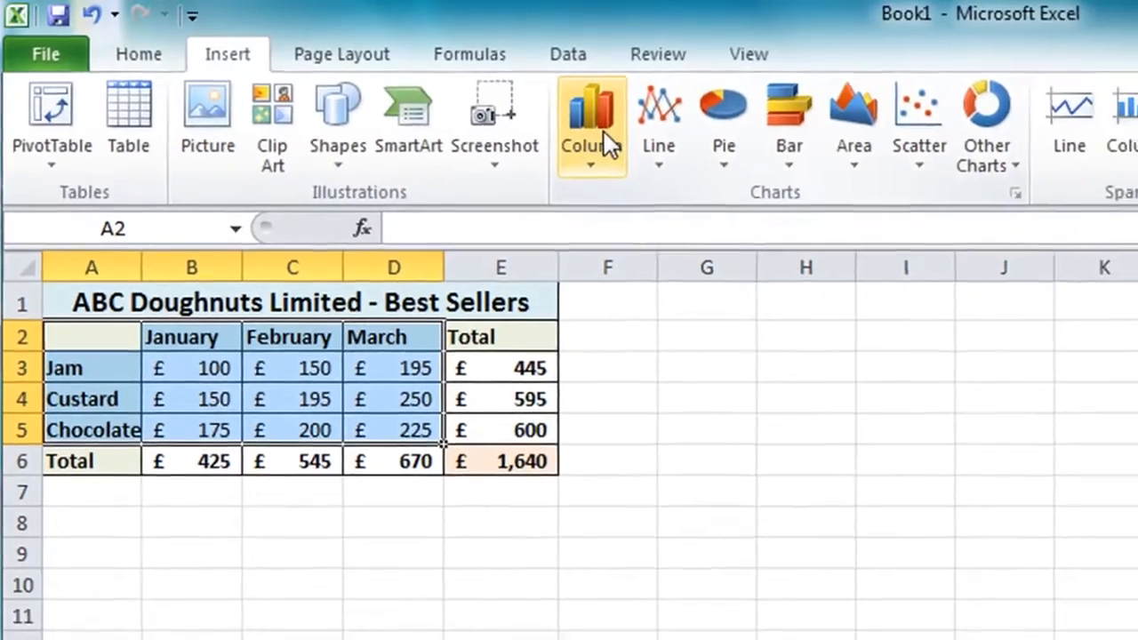
pyautogui.click(605, 142)
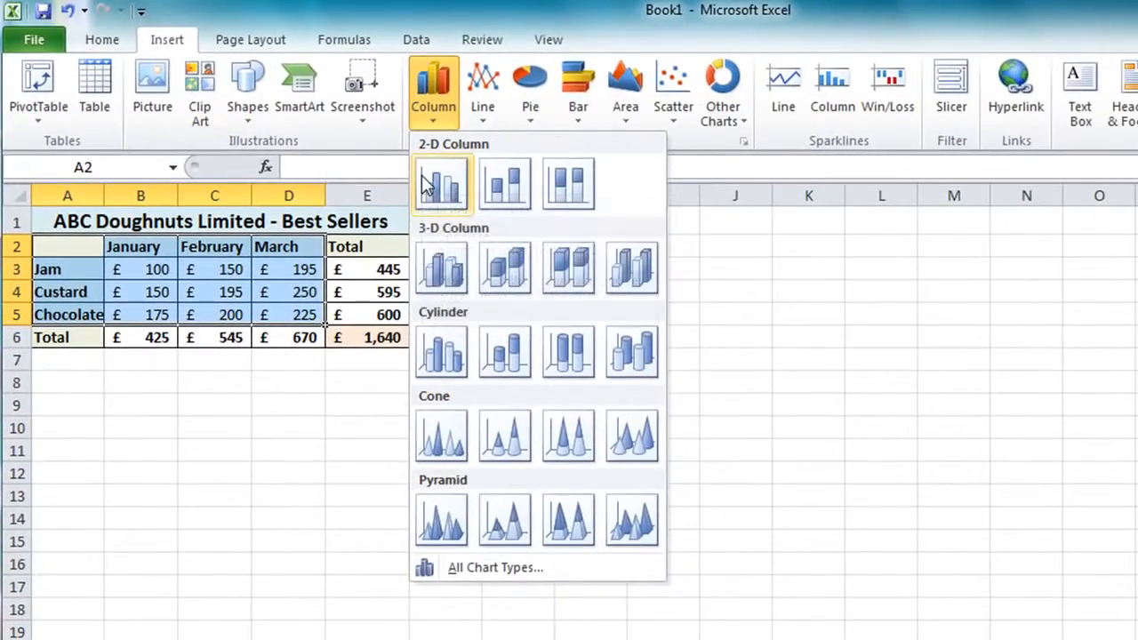
pyautogui.click(444, 184)
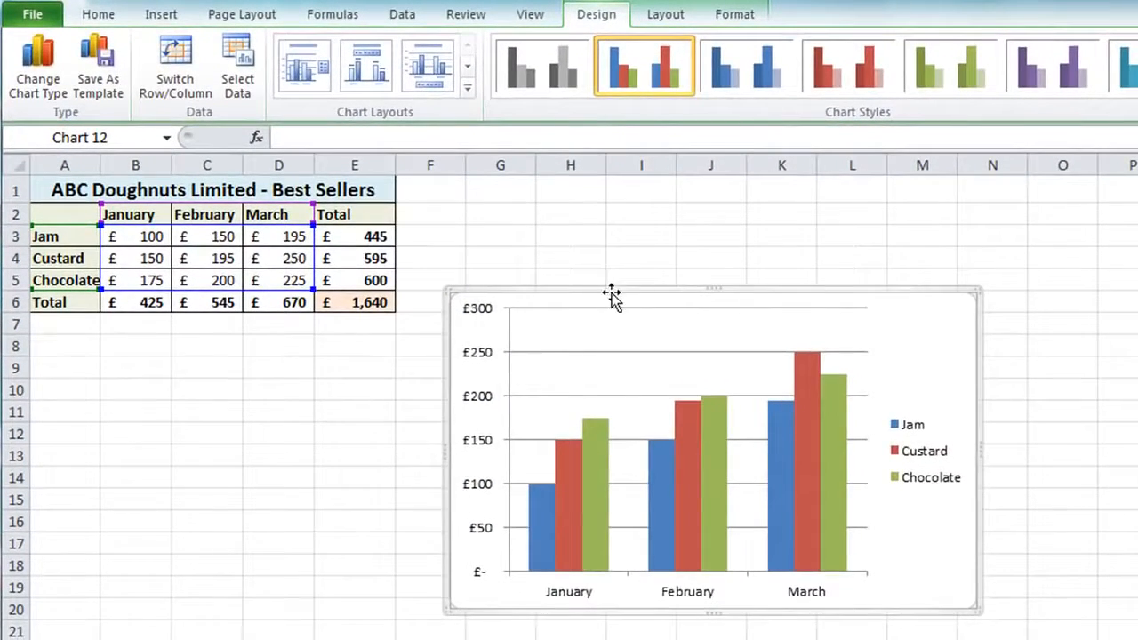
pyautogui.moveTo(609, 297); pyautogui.dragTo(193, 321)
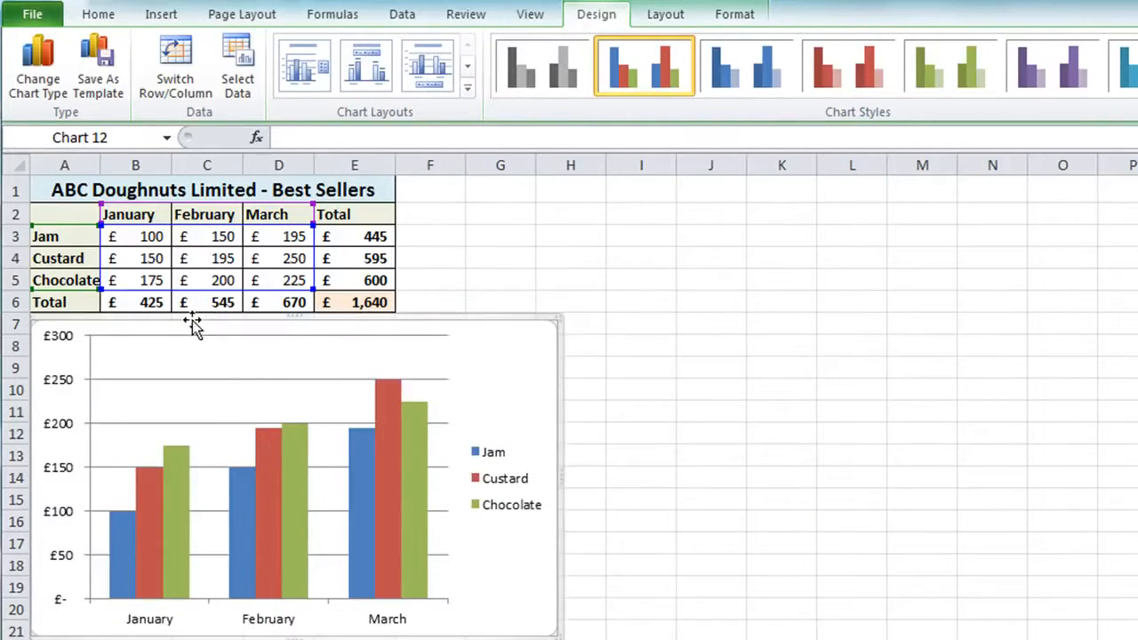
pyautogui.click(420, 188)
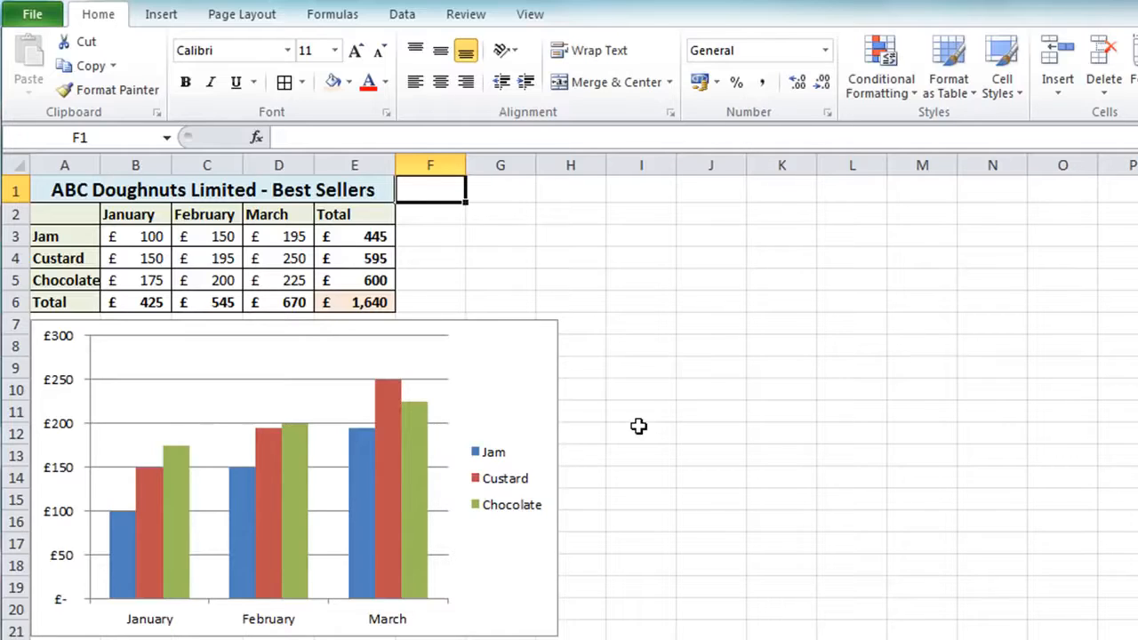
# Try 200 as the January figure for Jam in B3 and undo the change
pyautogui.click(120, 236)
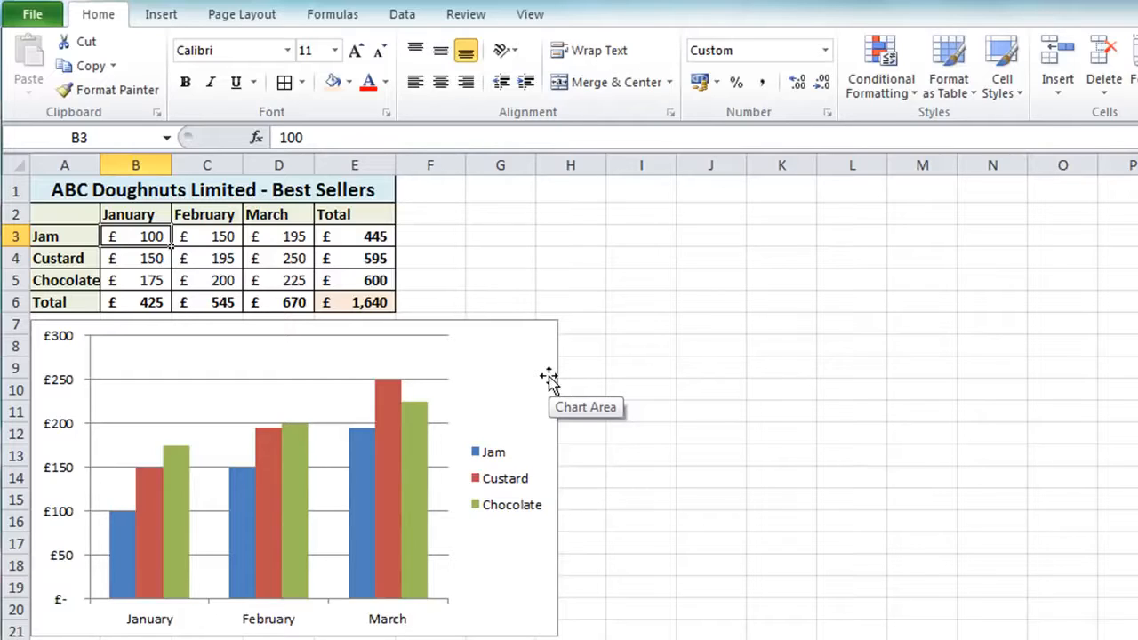
pyautogui.write('200')
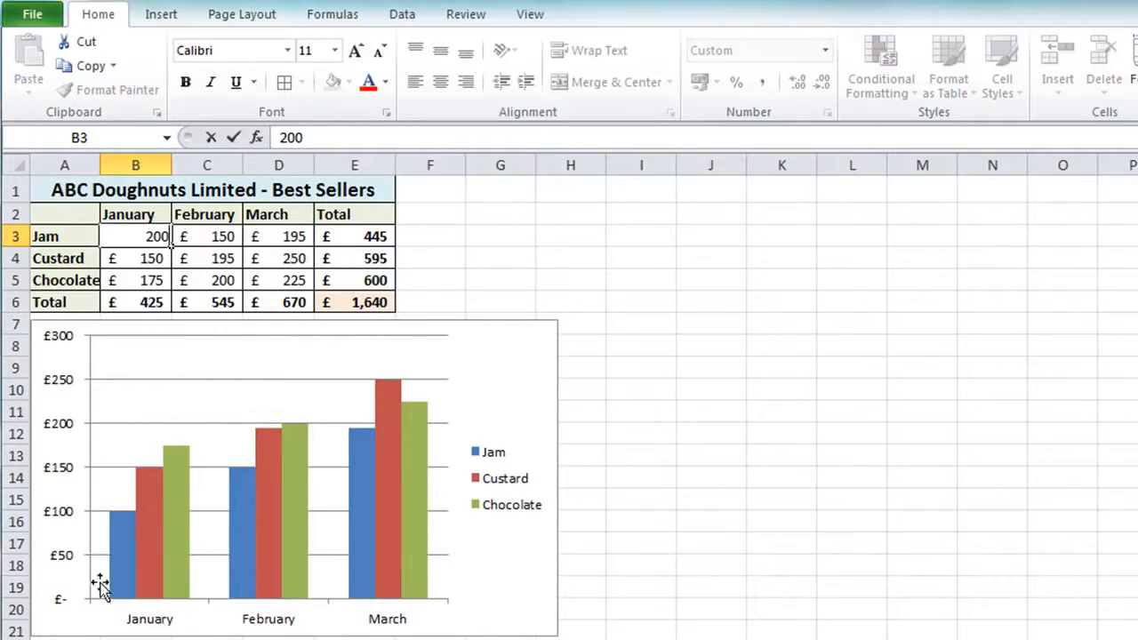
pyautogui.moveTo(122, 571)
pyautogui.press('Return')
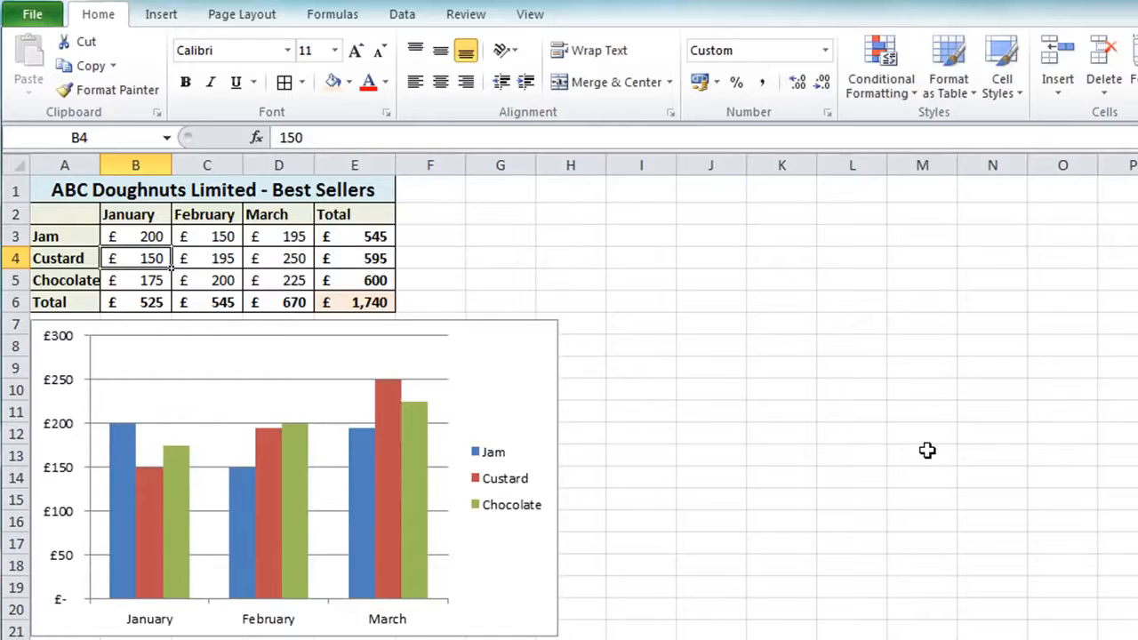
pyautogui.hotkey('ctrl', 'z')
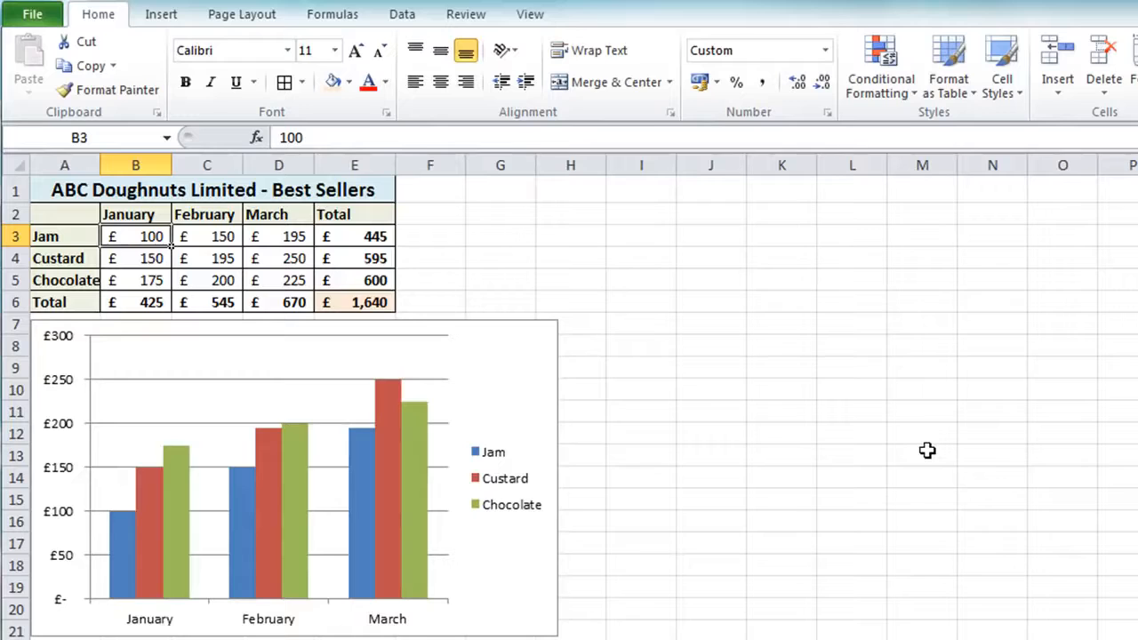
# Set the January figure for Jam in B3 to 250
pyautogui.write('250')
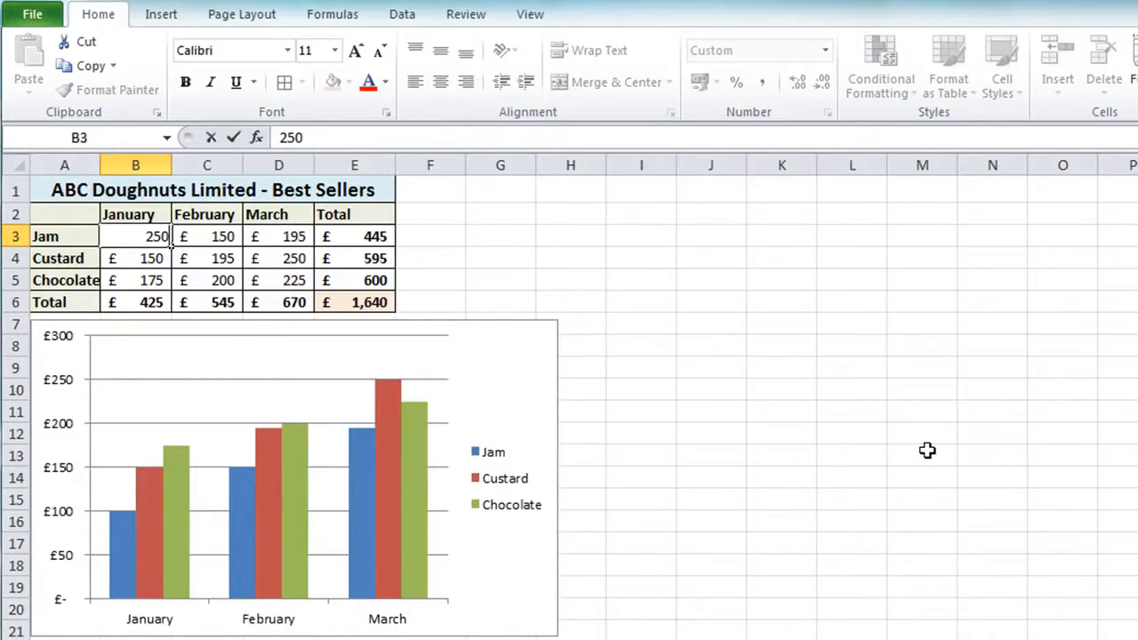
pyautogui.press('Return')
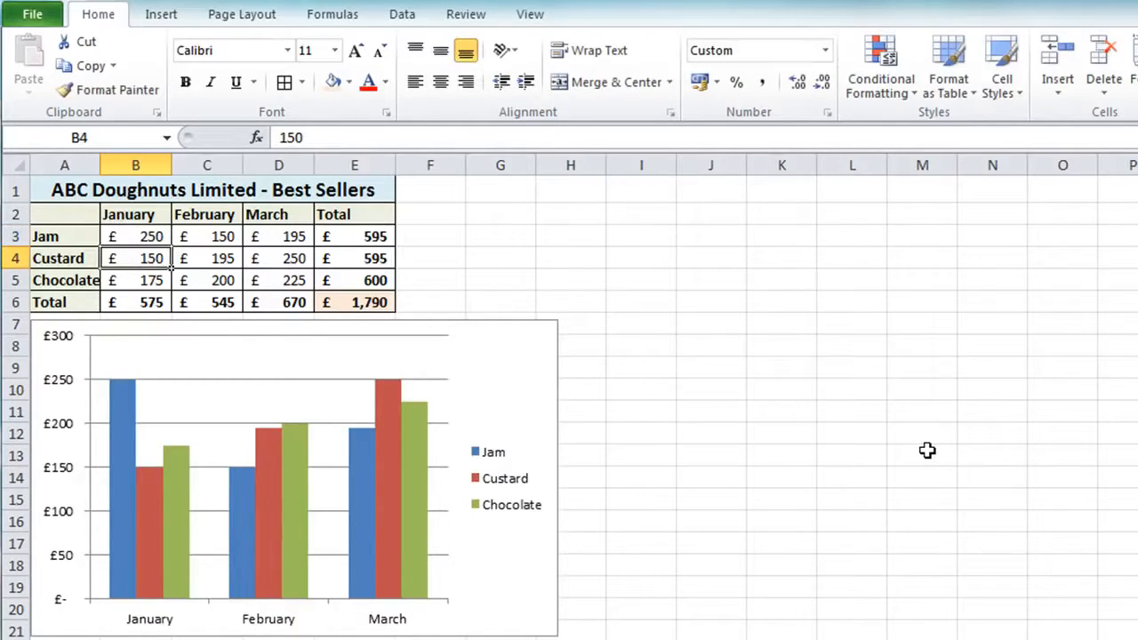